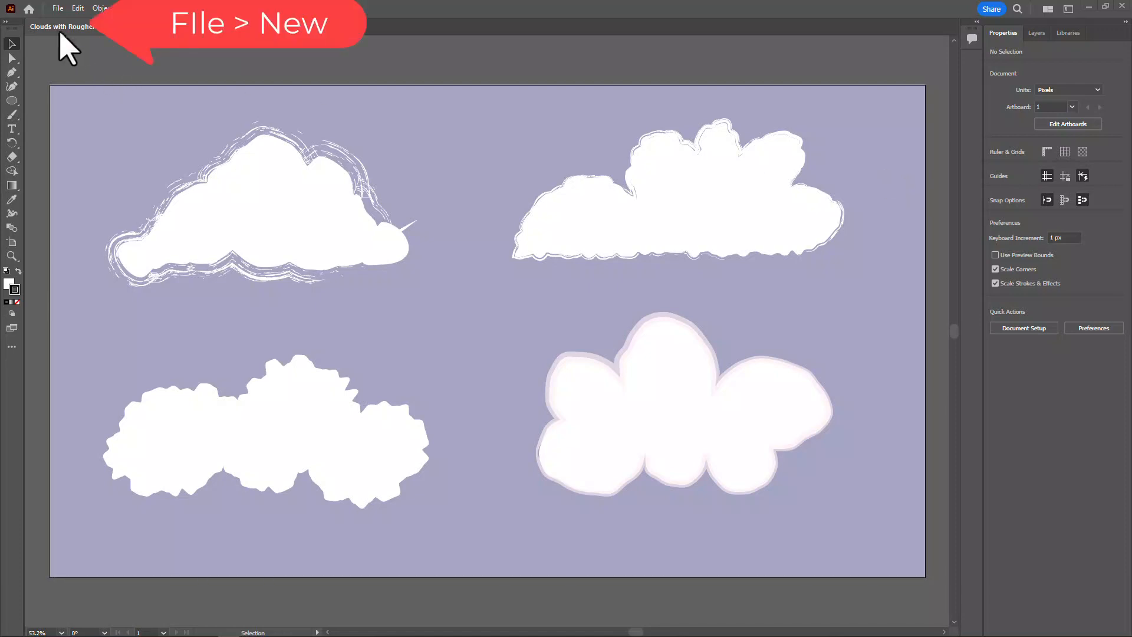
Create a 1280 x 720 px web document titled "Clouds 4" followed by the recipient's first name
{"action": "left_click", "coordinate": [57, 8]}
{"action": "left_click", "coordinate": [57, 21]}
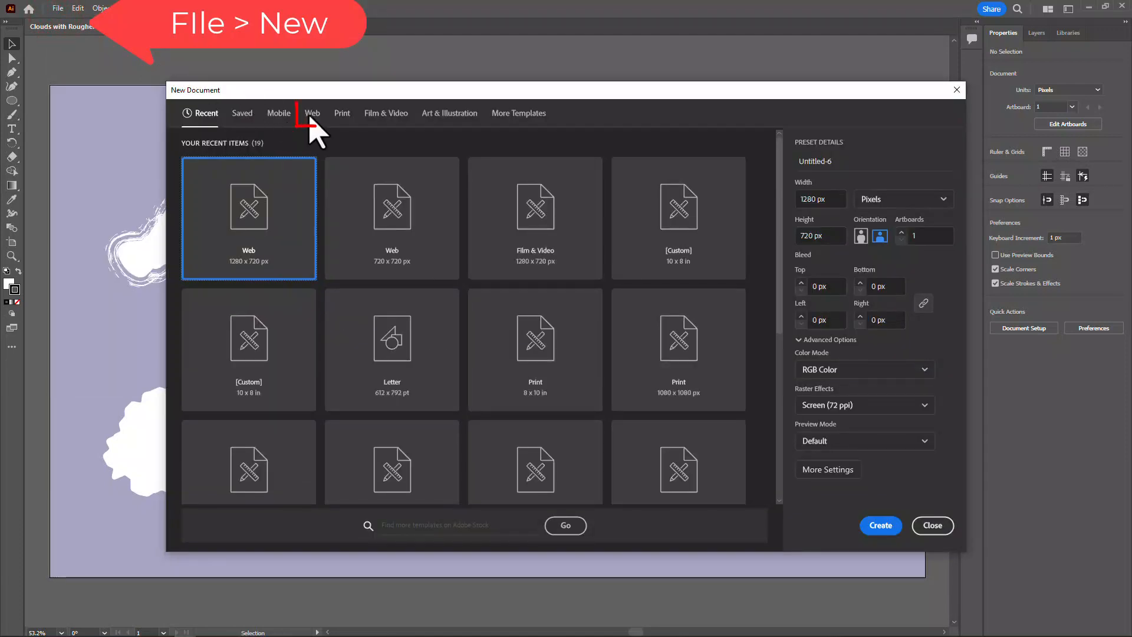
{"action": "left_click", "coordinate": [312, 113]}
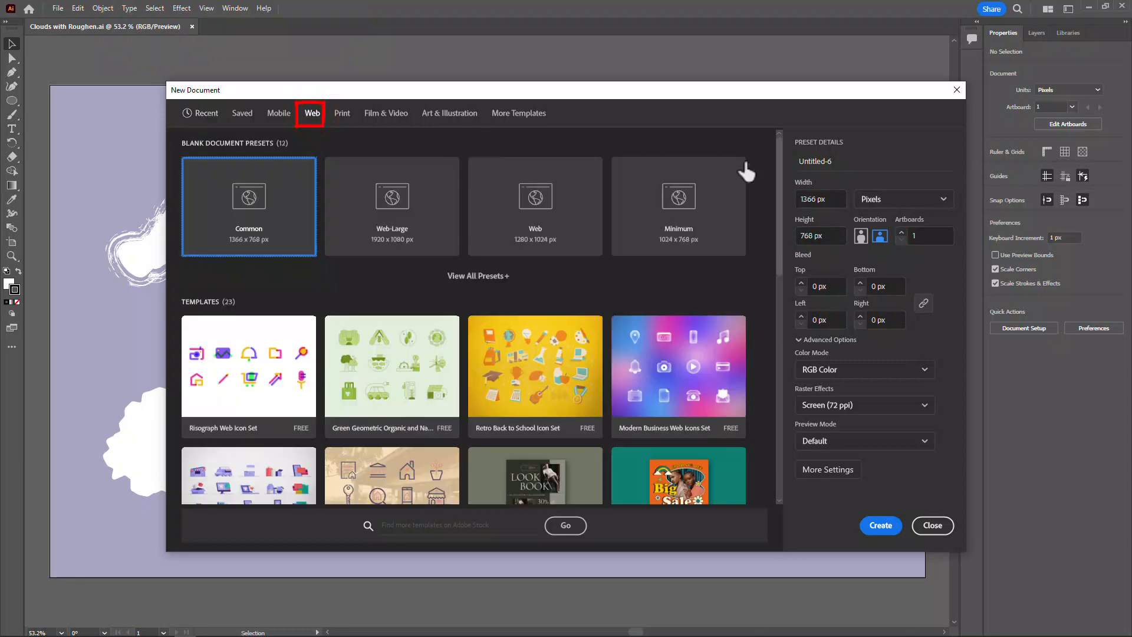
{"action": "left_click", "coordinate": [840, 161]}
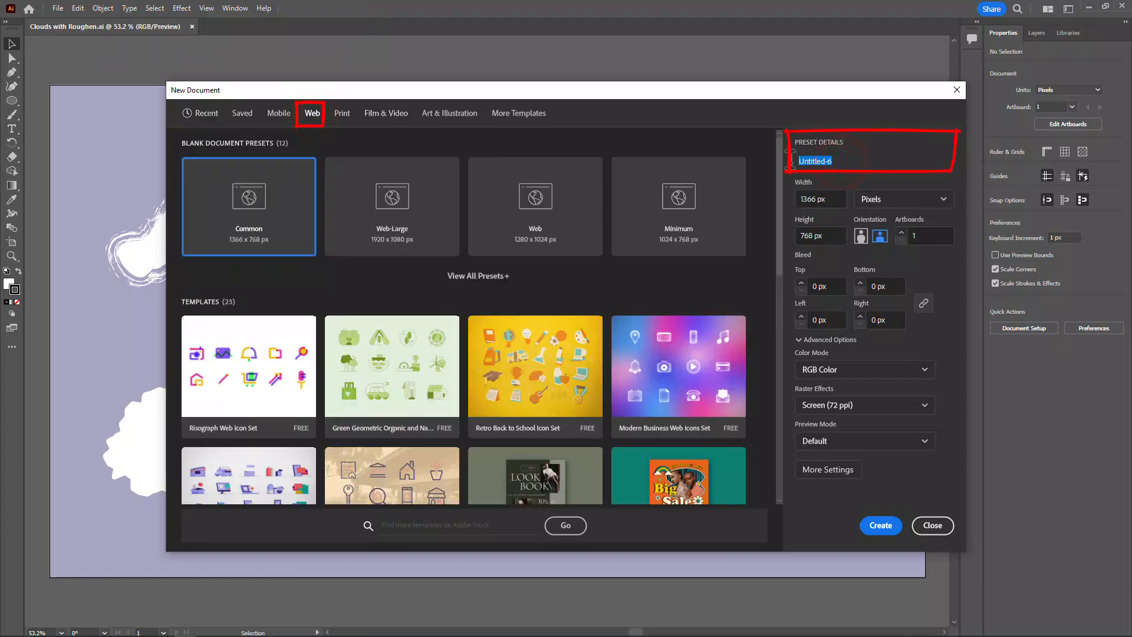
{"action": "type", "text": "Clouds 4 Justine"}
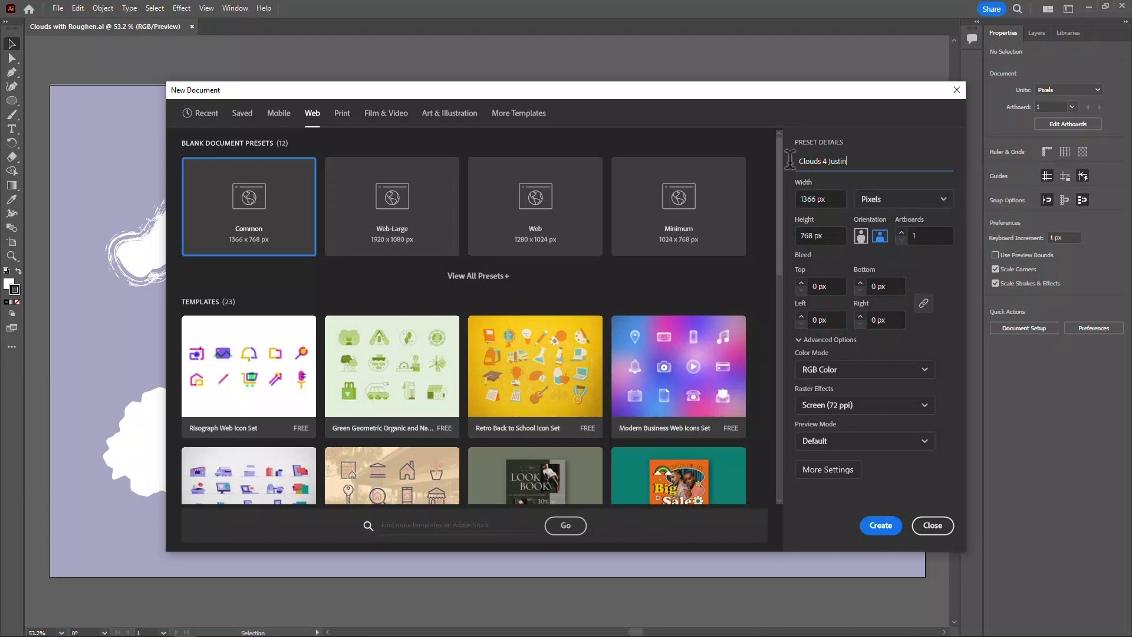
{"action": "double_click", "coordinate": [815, 198]}
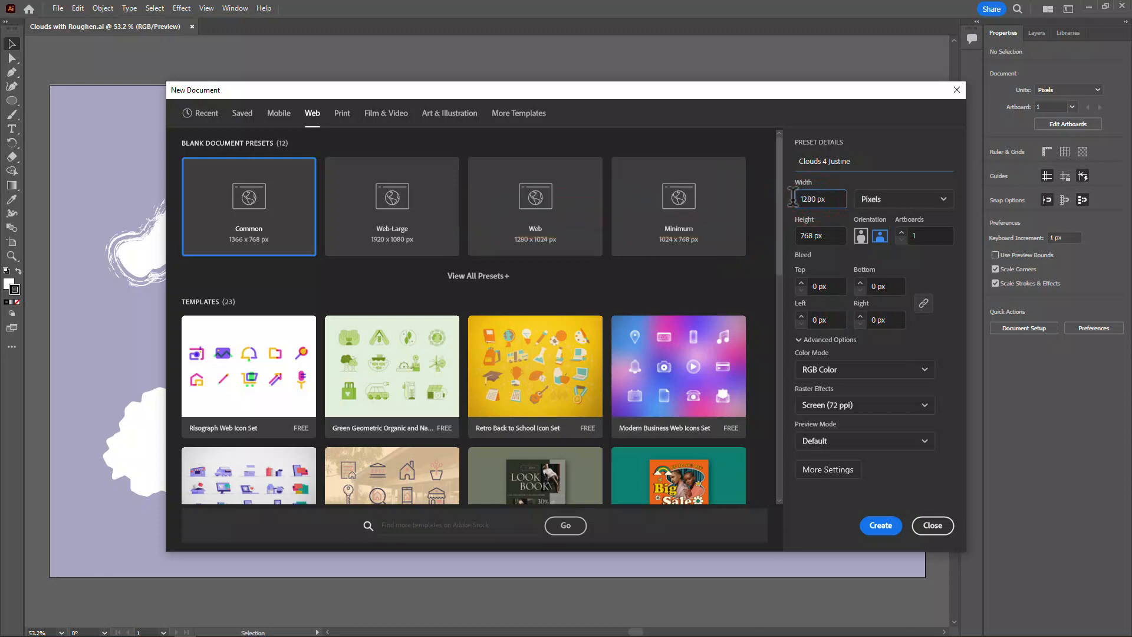
{"action": "left_click_drag", "start_coordinate": [814, 235], "coordinate": [791, 236]}
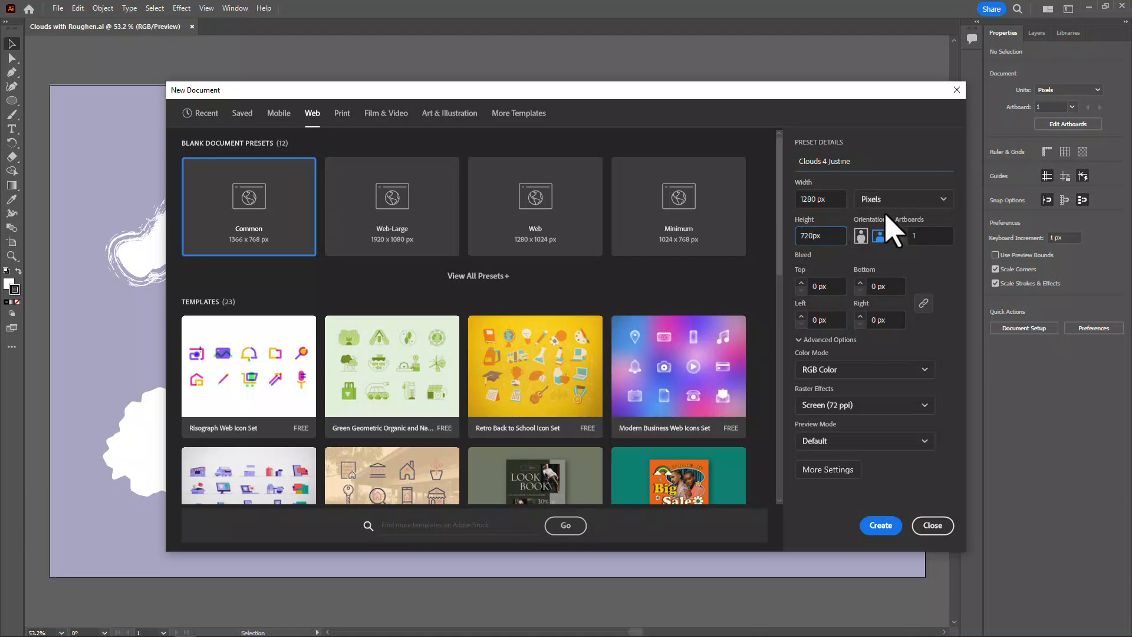
{"action": "left_click", "coordinate": [881, 525]}
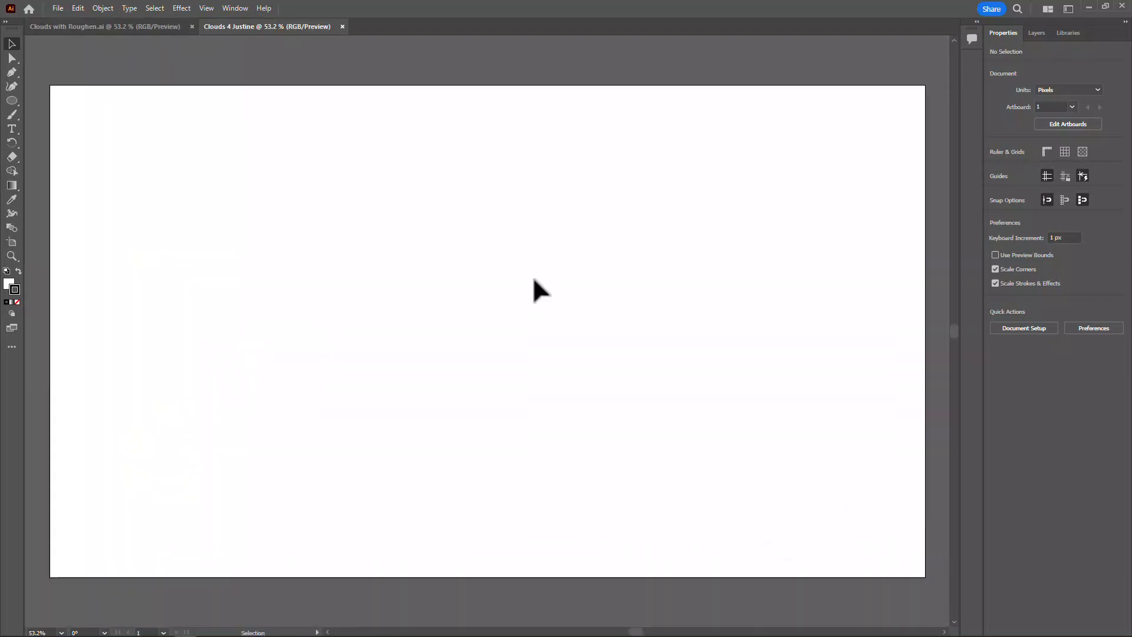
Draw a 1280 x 720 px rectangle covering the whole artboard and remove its stroke
{"action": "left_click", "coordinate": [12, 101]}
{"action": "left_click", "coordinate": [12, 100]}
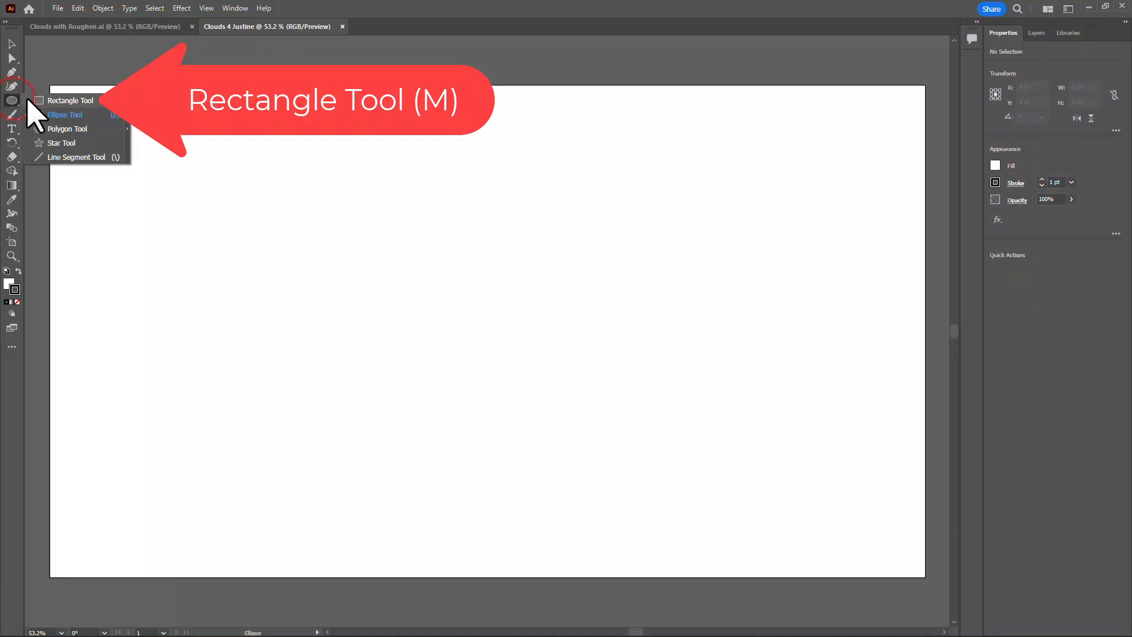
{"action": "left_click", "coordinate": [64, 101]}
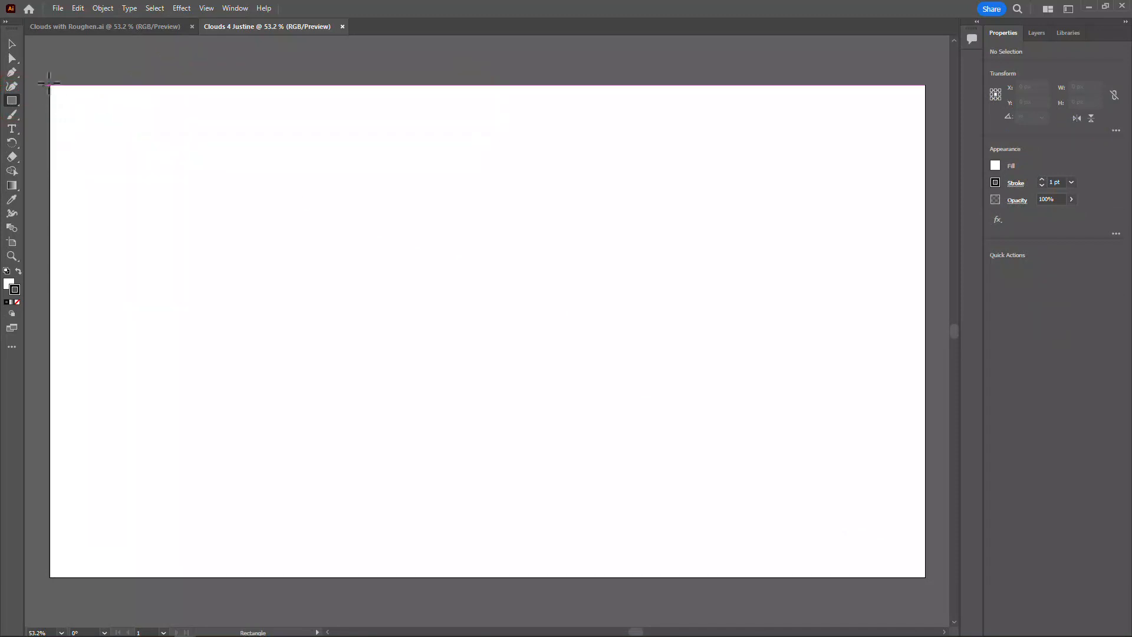
{"action": "left_click_drag", "start_coordinate": [50, 85], "coordinate": [925, 578]}
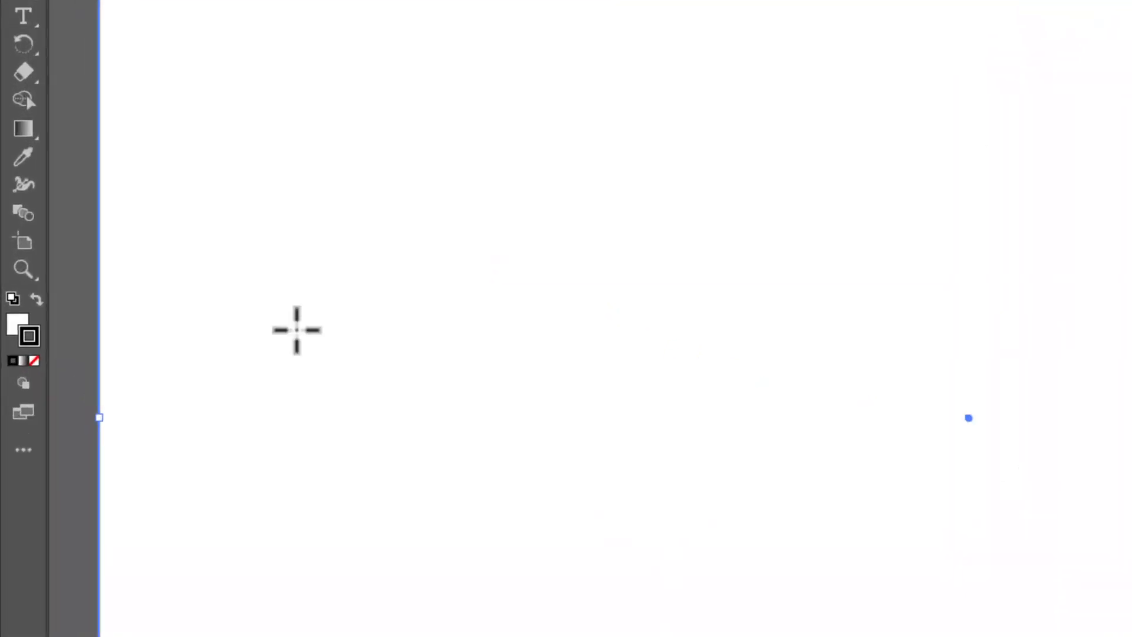
{"action": "left_click", "coordinate": [36, 360]}
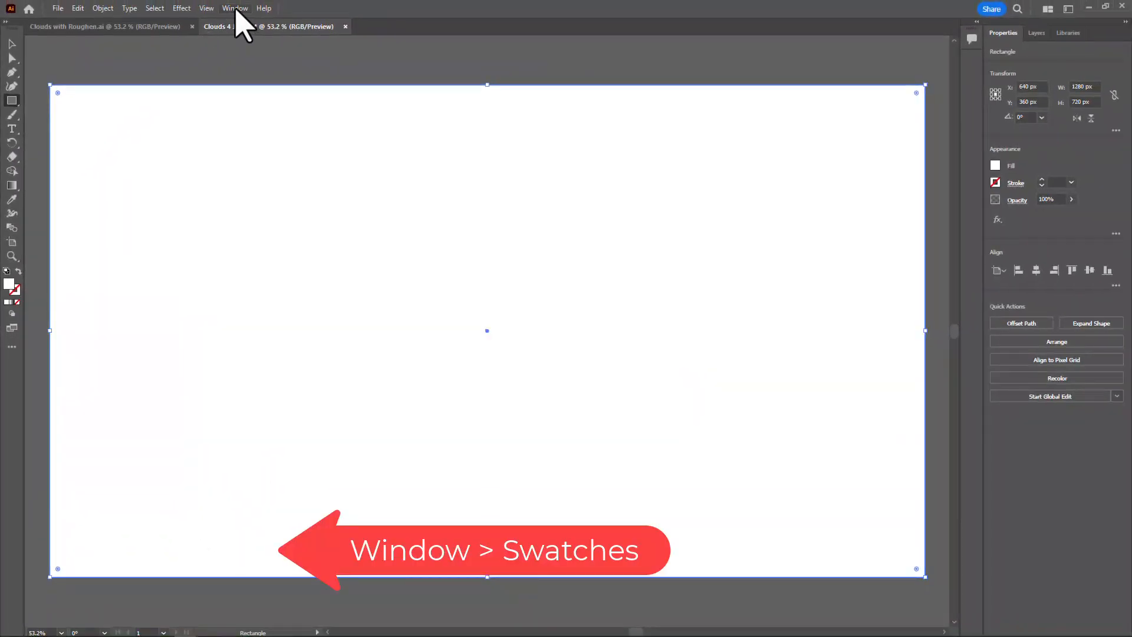
Show the Swatches and Color panels side by side over the artboard, with Swatches enlarged to reveal more colors
{"action": "left_click", "coordinate": [236, 8]}
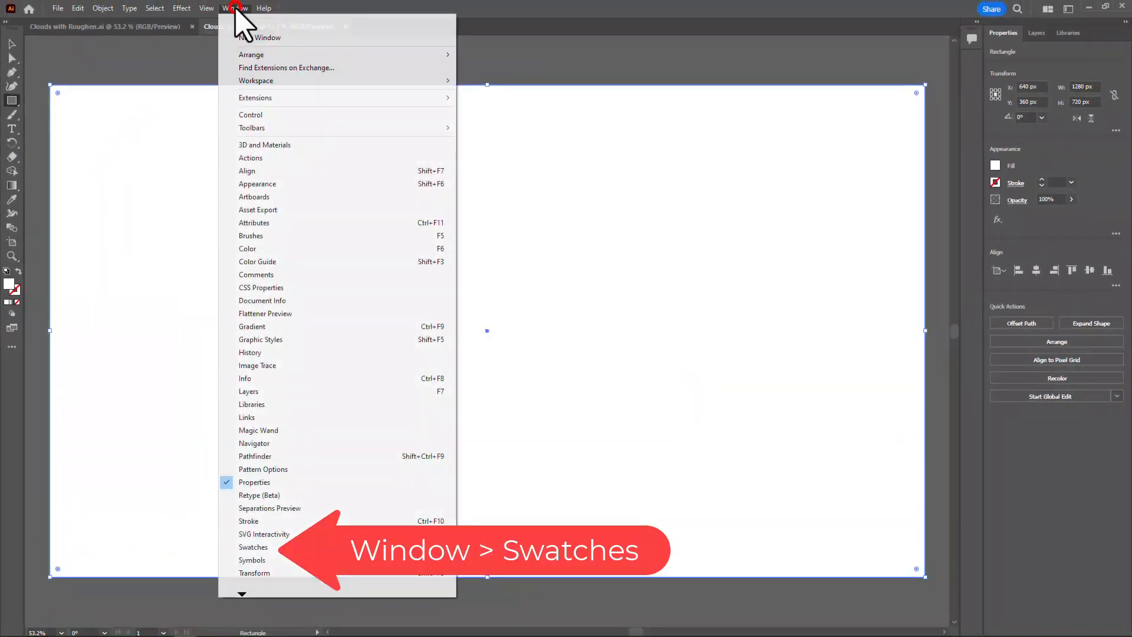
{"action": "left_click", "coordinate": [253, 547]}
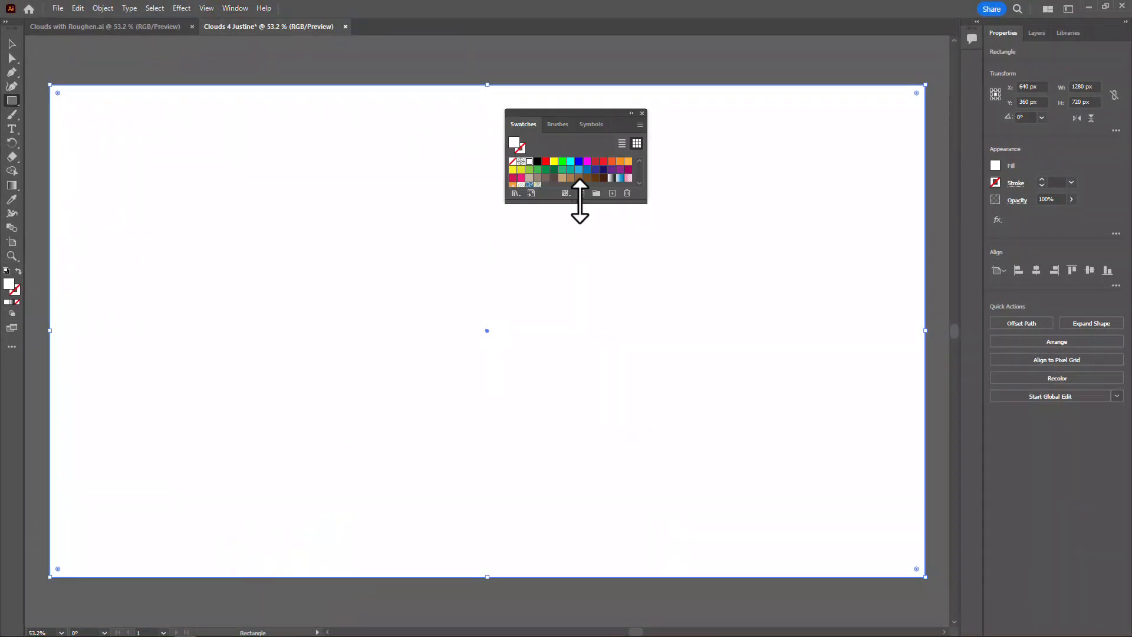
{"action": "left_click_drag", "start_coordinate": [580, 203], "coordinate": [579, 249]}
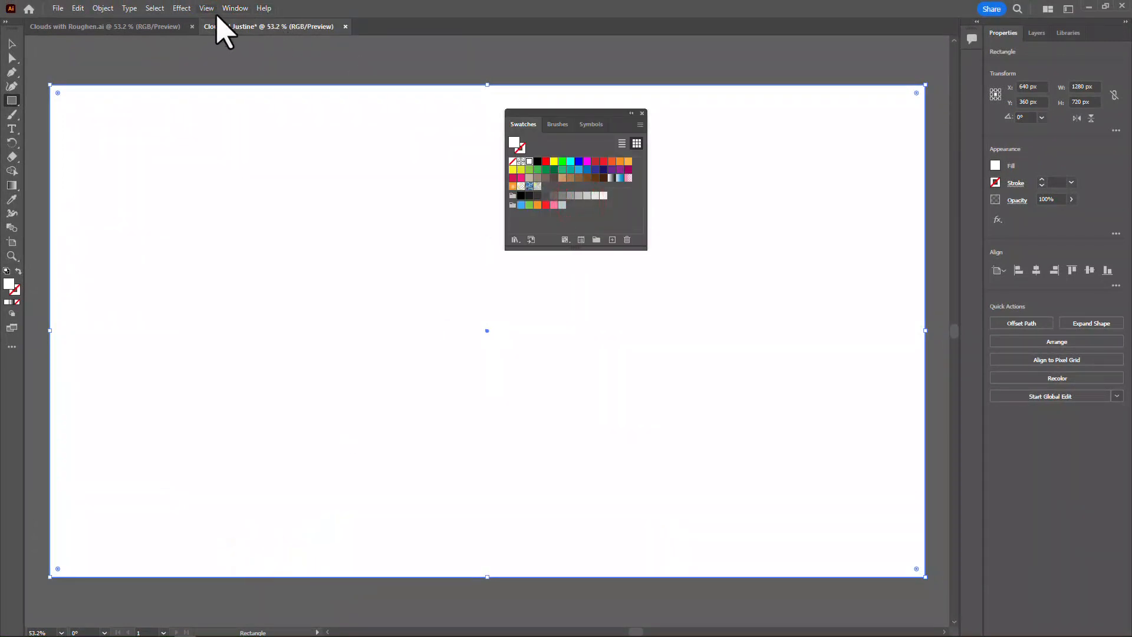
{"action": "left_click", "coordinate": [233, 8]}
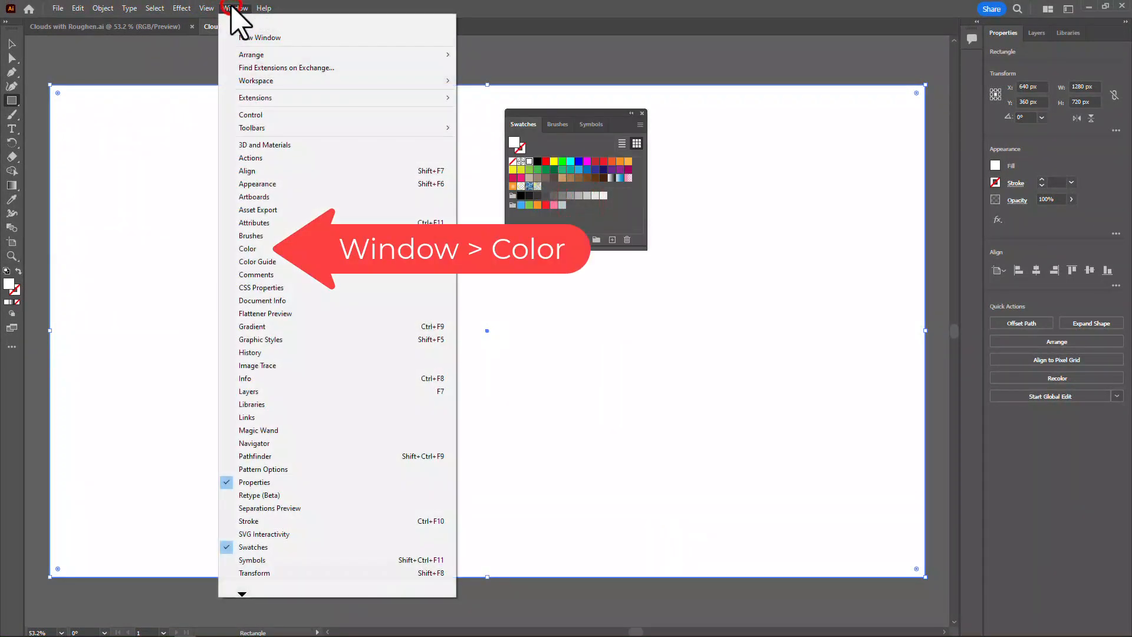
{"action": "left_click", "coordinate": [260, 249]}
{"action": "left_click_drag", "start_coordinate": [577, 52], "coordinate": [692, 112]}
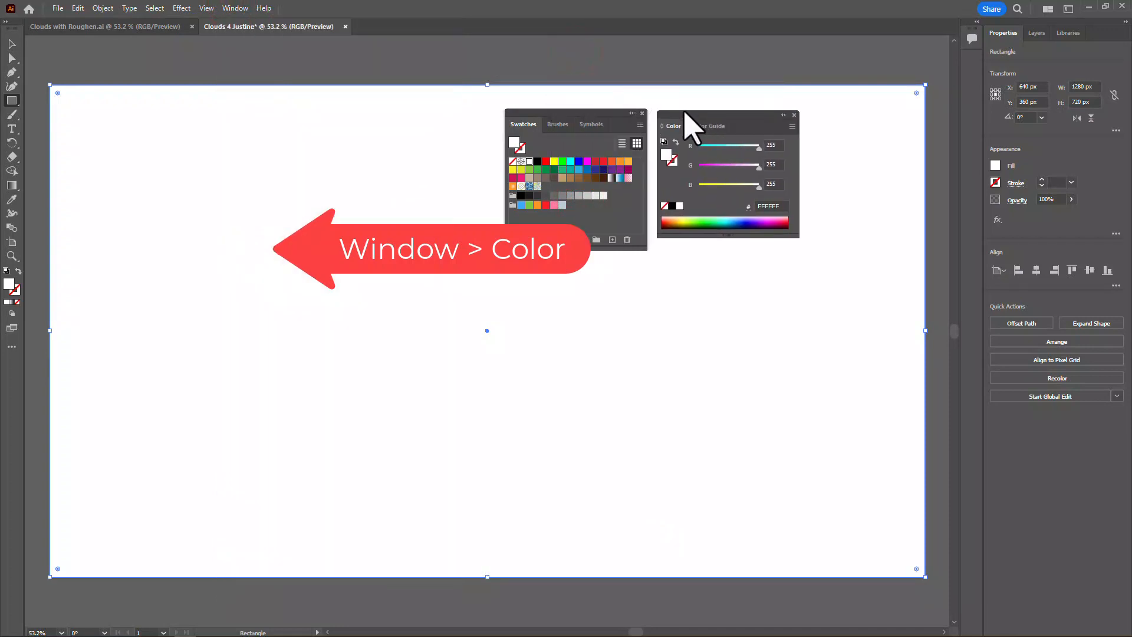
Fill the background rectangle with a muted light purple tint from the Color Guide, based on the R=102 G=45 B=145 swatch
{"action": "left_click", "coordinate": [611, 170]}
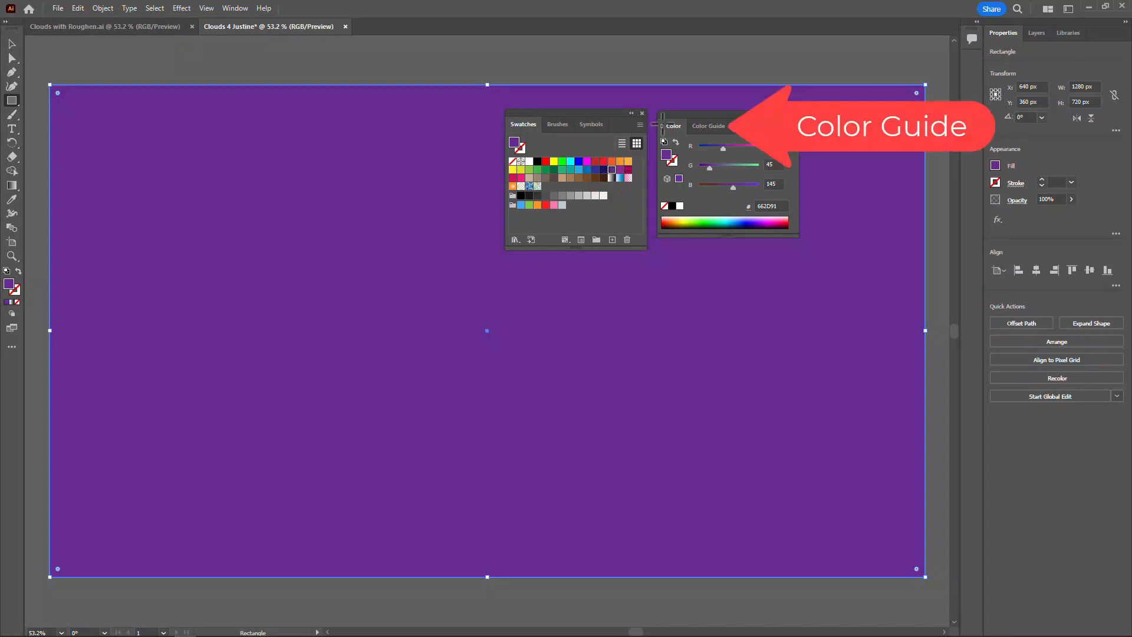
{"action": "left_click", "coordinate": [699, 127]}
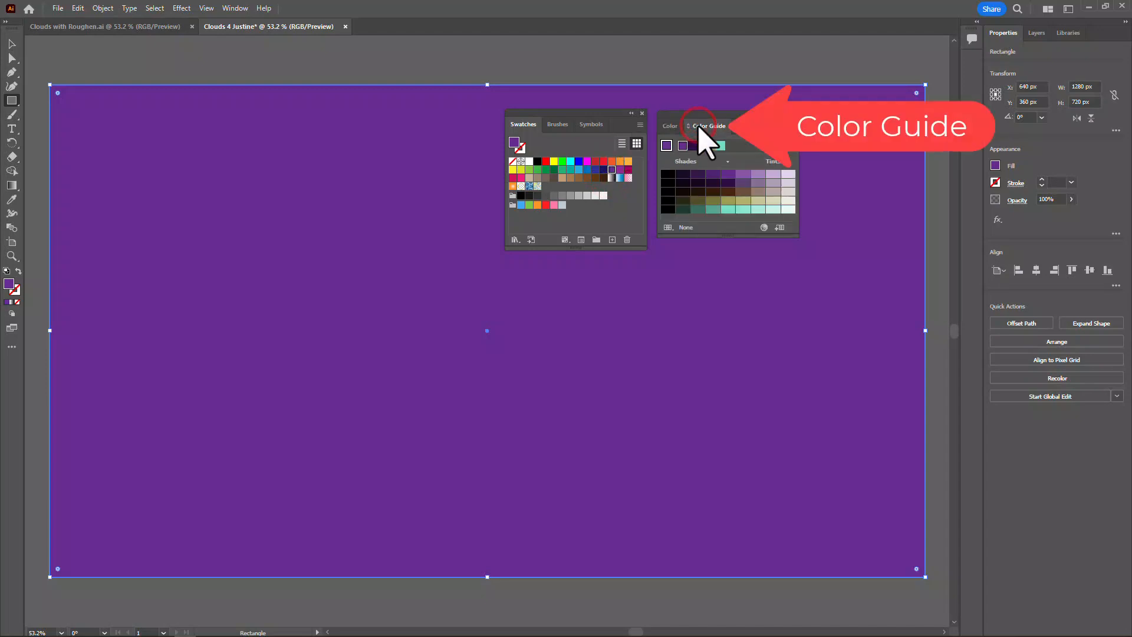
{"action": "left_click", "coordinate": [773, 184]}
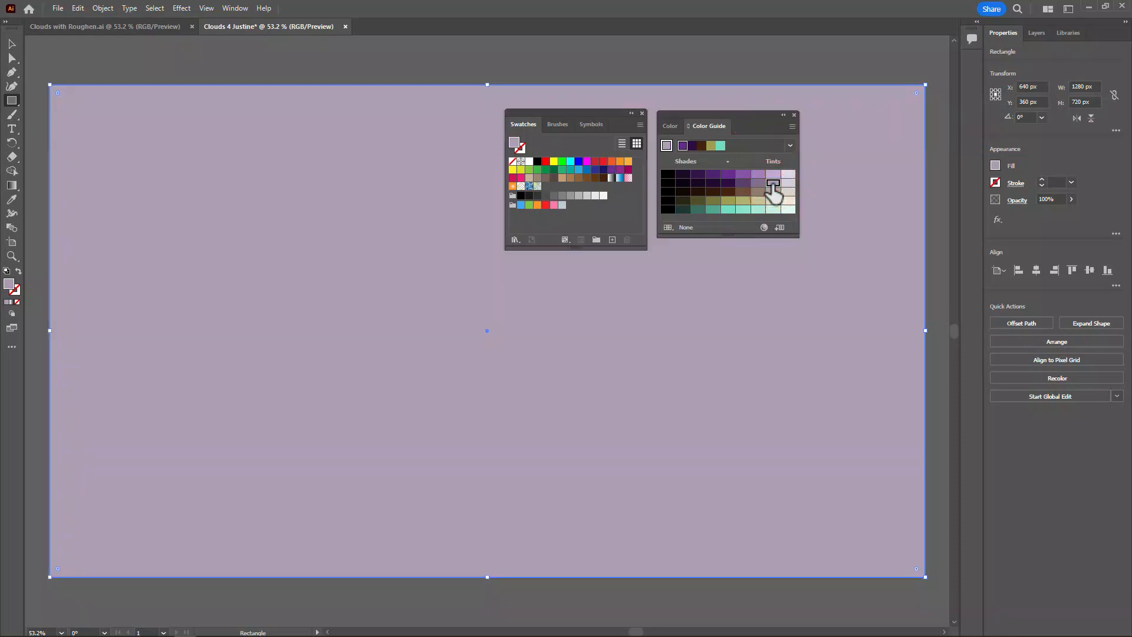
Lock the background rectangle inside Layer 1
{"action": "left_click", "coordinate": [1038, 34]}
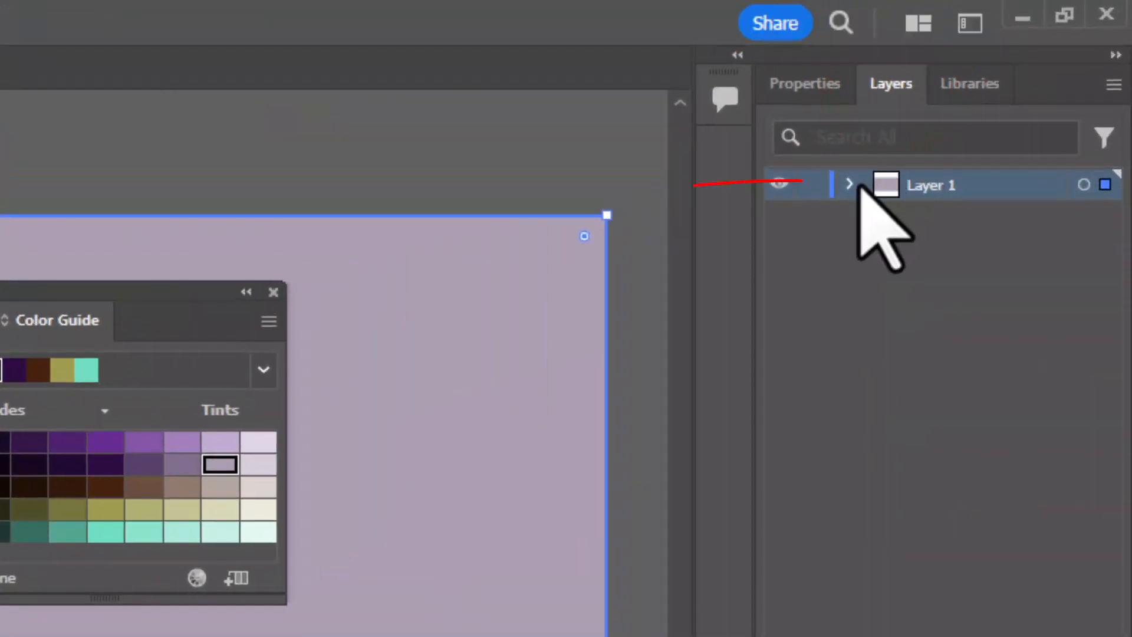
{"action": "left_click", "coordinate": [847, 182]}
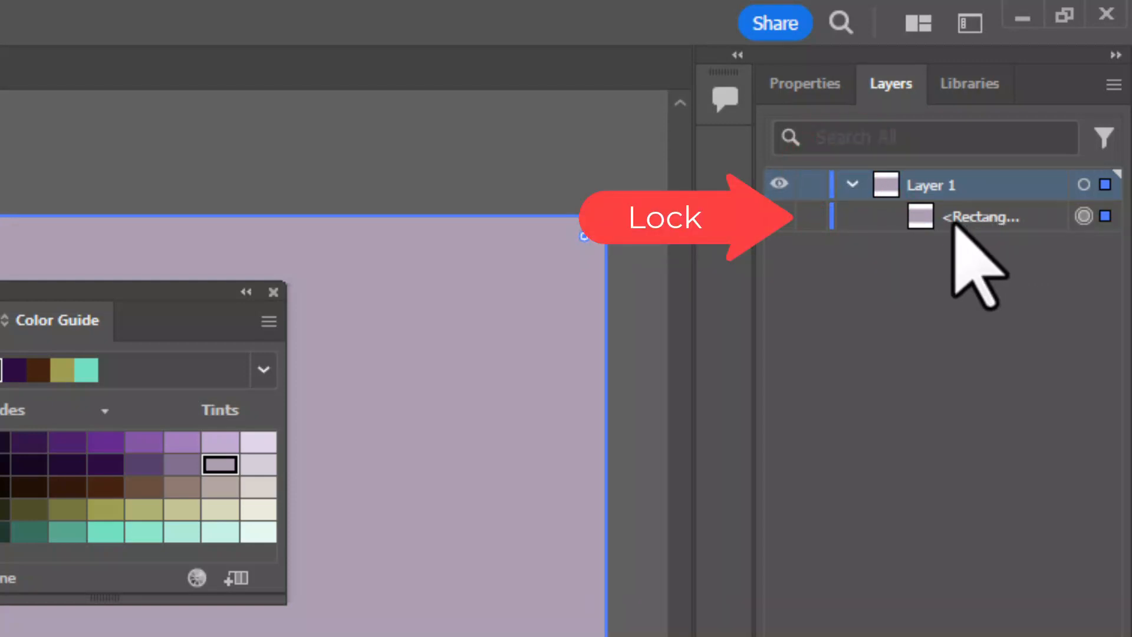
{"action": "left_click", "coordinate": [813, 217]}
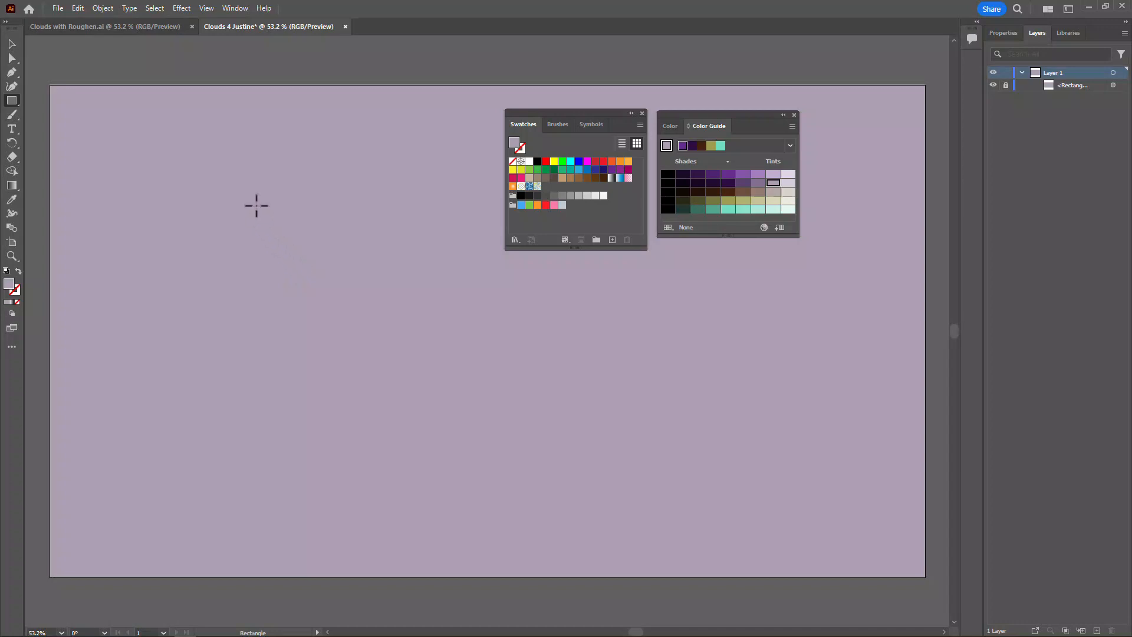
Draw three overlapping white ellipses in the artboard's upper-left area, with the largest in the middle and a smaller one on either side
{"action": "left_click", "coordinate": [14, 102]}
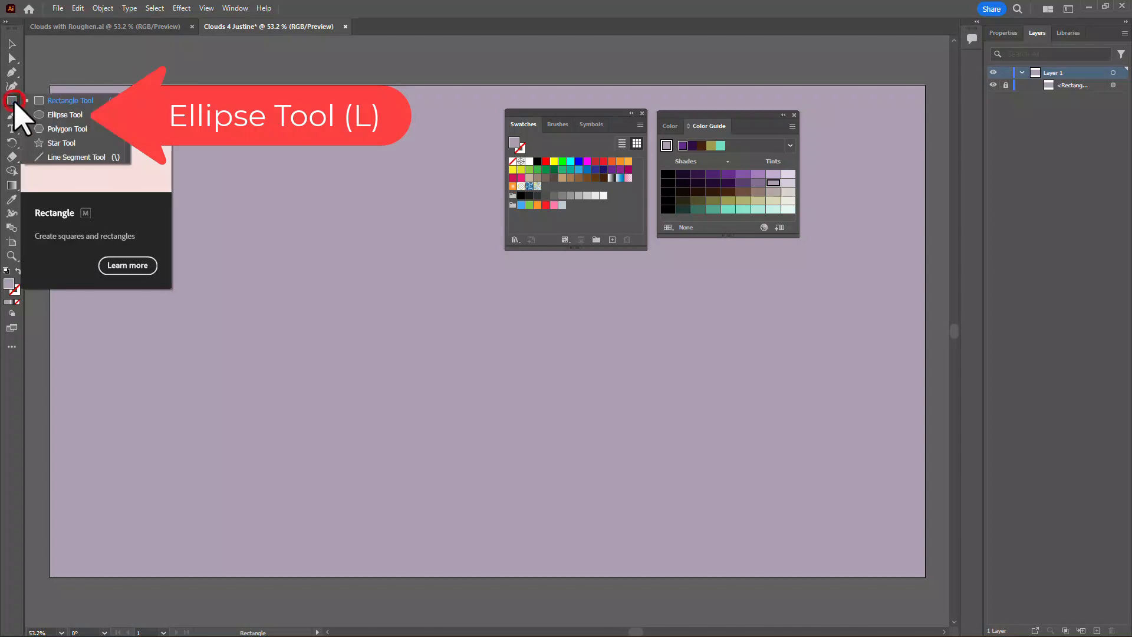
{"action": "left_click", "coordinate": [70, 117]}
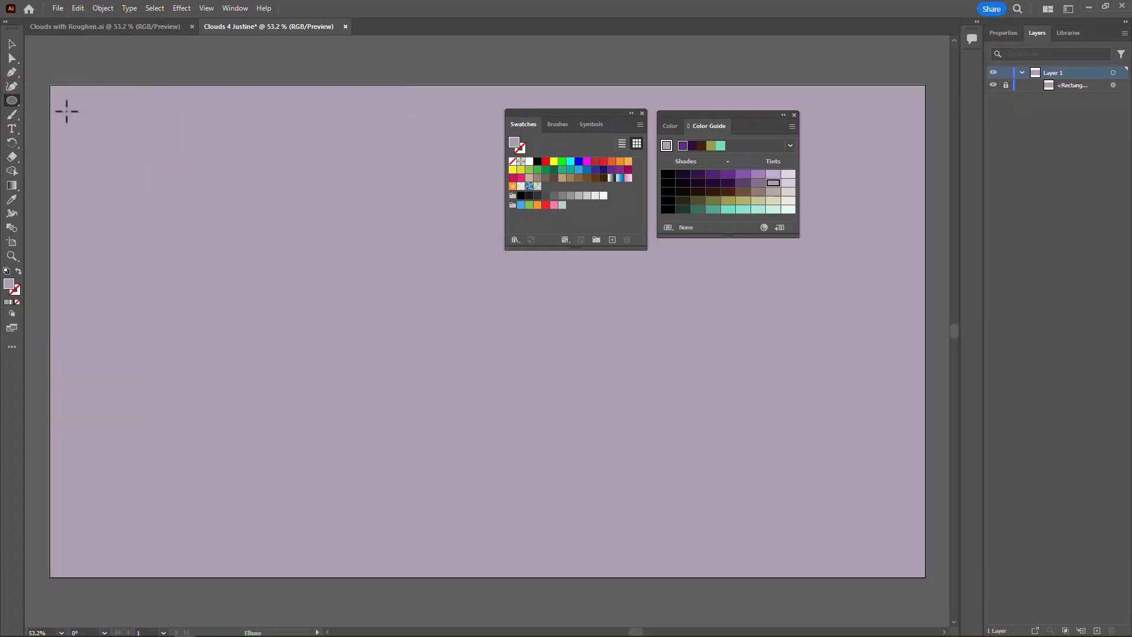
{"action": "left_click", "coordinate": [529, 161]}
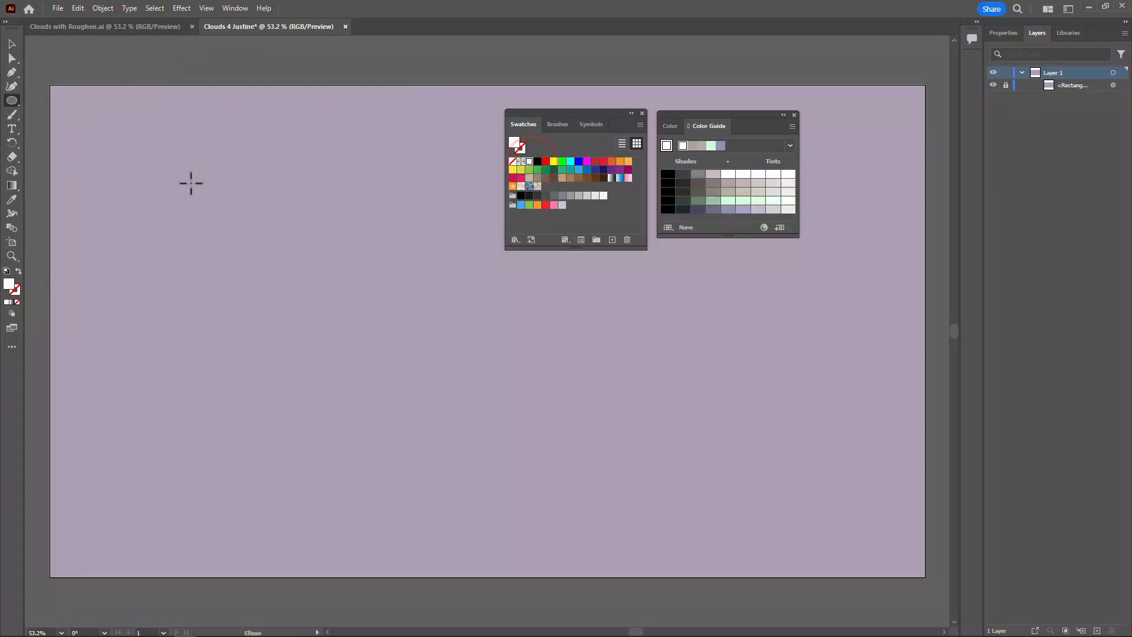
{"action": "left_click_drag", "start_coordinate": [154, 151], "coordinate": [276, 279]}
{"action": "left_click_drag", "start_coordinate": [81, 199], "coordinate": [183, 288]}
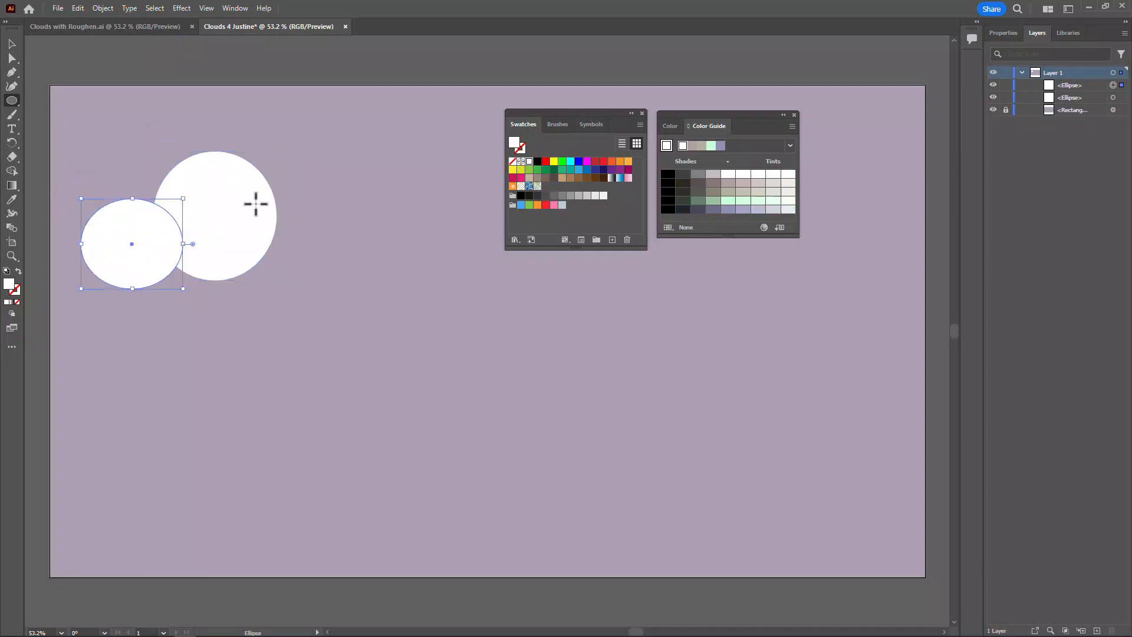
{"action": "left_click_drag", "start_coordinate": [250, 199], "coordinate": [330, 268]}
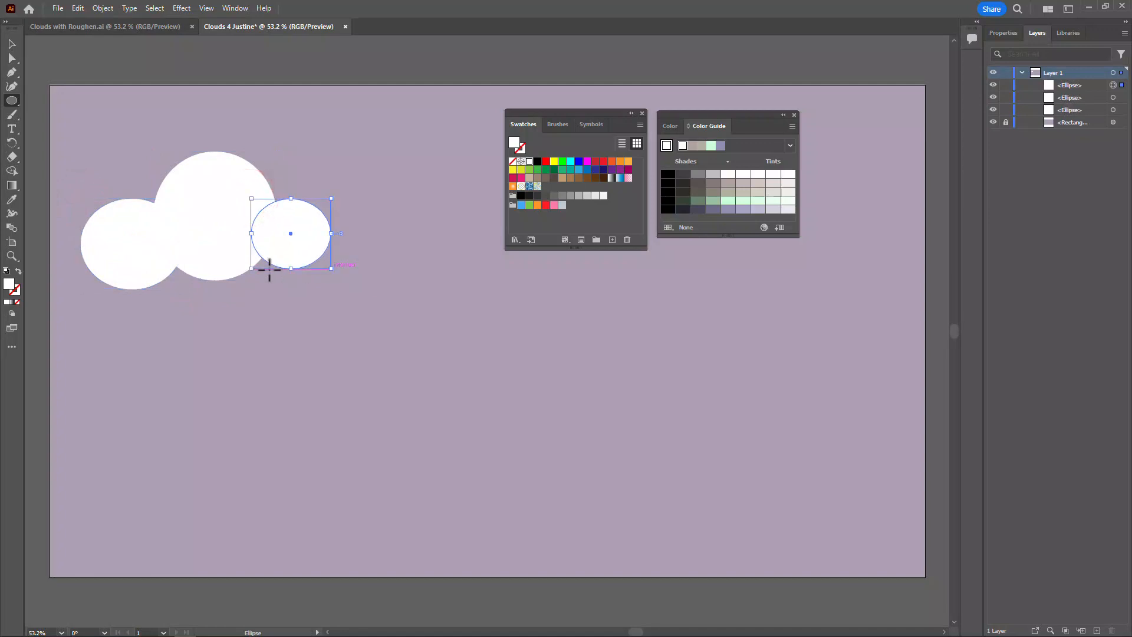
Add four smaller white ellipses along the cloud's lower edge and right end, and move the large central ellipse up slightly
{"action": "left_click_drag", "start_coordinate": [219, 244], "coordinate": [307, 316]}
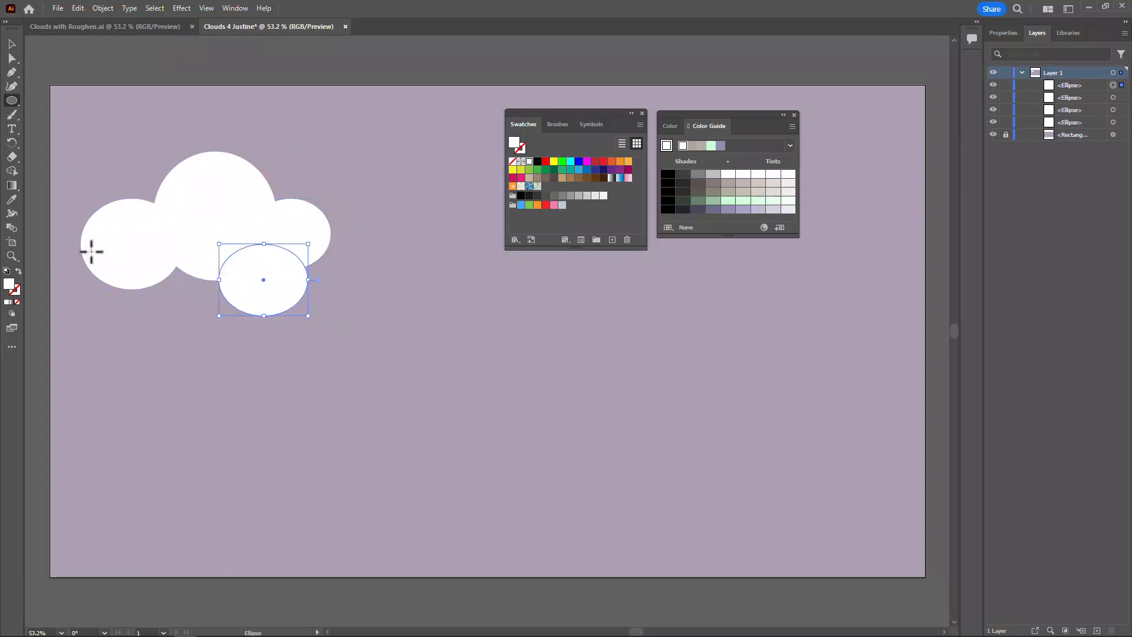
{"action": "left_click_drag", "start_coordinate": [126, 263], "coordinate": [207, 313]}
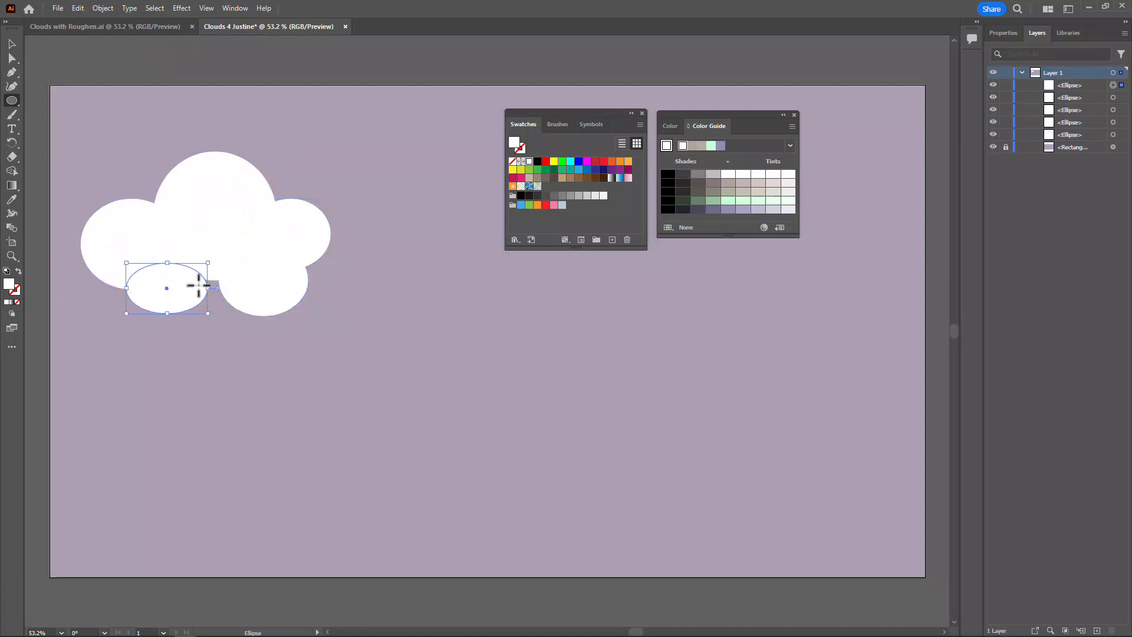
{"action": "left_click_drag", "start_coordinate": [173, 233], "coordinate": [248, 305]}
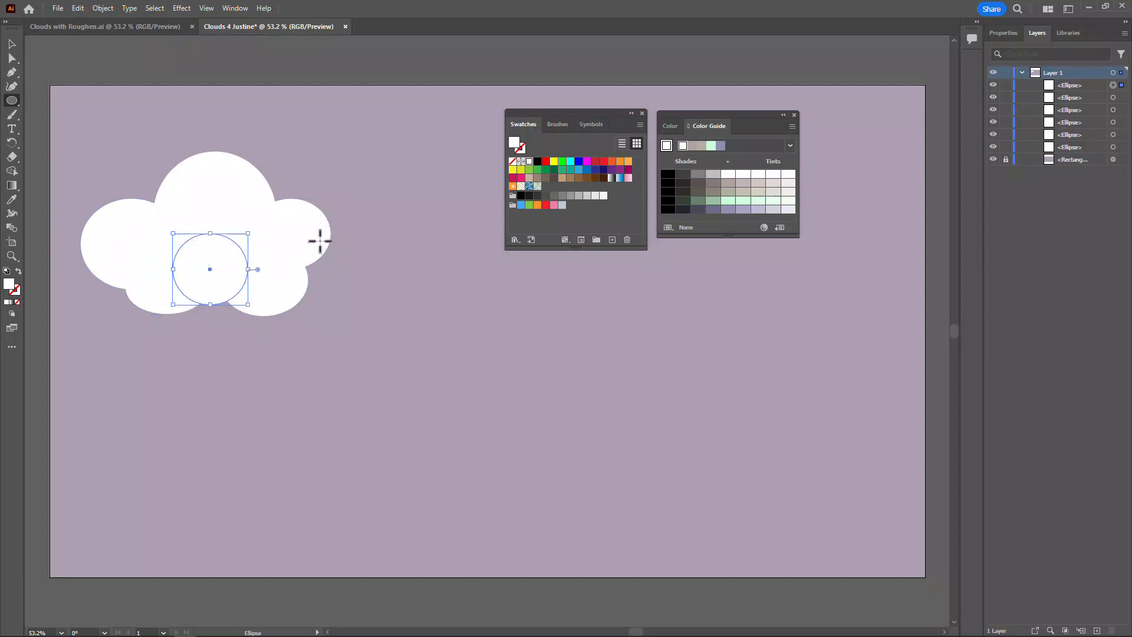
{"action": "mouse_move", "coordinate": [320, 241]}
{"action": "left_mouse_down"}
{"action": "mouse_move", "coordinate": [380, 285]}
{"action": "mouse_move", "coordinate": [385, 304]}
{"action": "mouse_move", "coordinate": [326, 259]}
{"action": "left_mouse_up"}
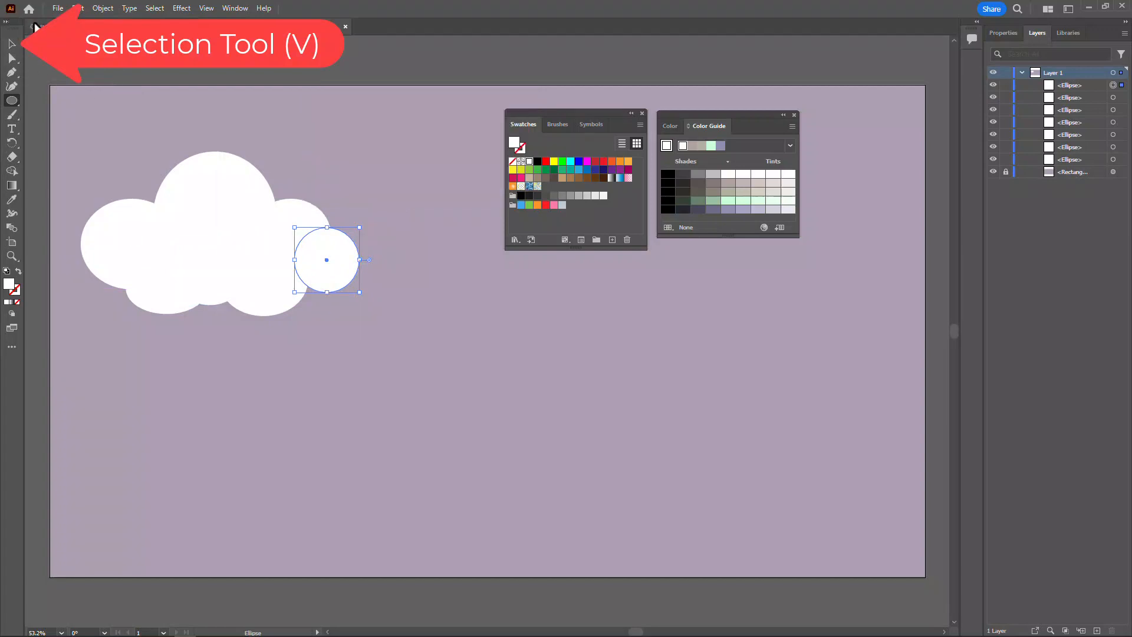
{"action": "left_click", "coordinate": [11, 45]}
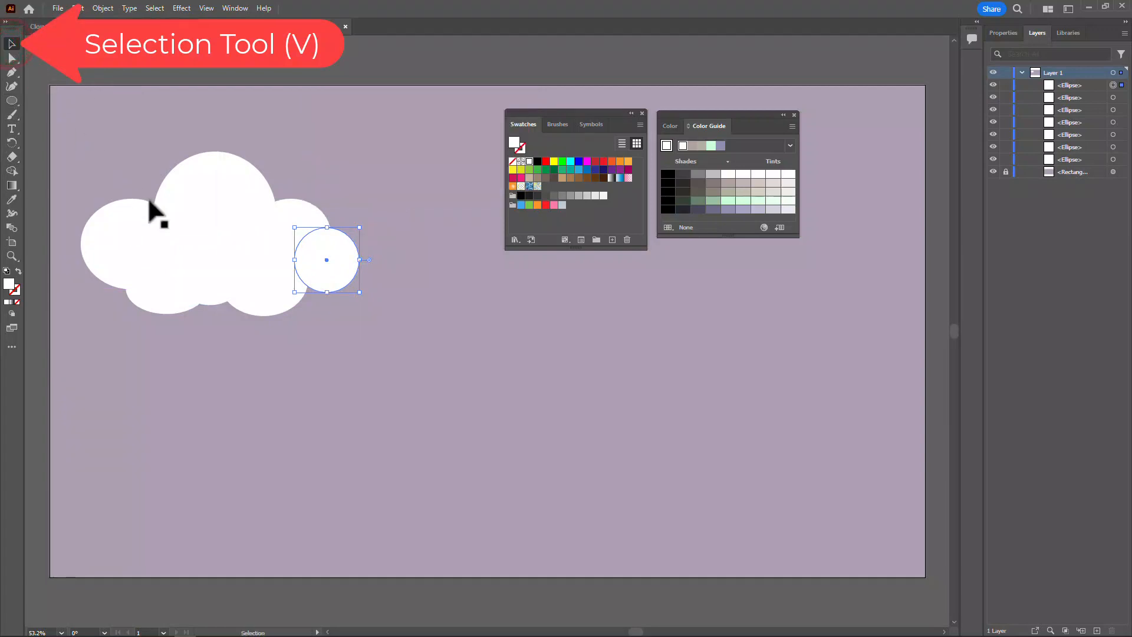
{"action": "mouse_move", "coordinate": [223, 193]}
{"action": "left_mouse_down"}
{"action": "mouse_move", "coordinate": [223, 177]}
{"action": "mouse_move", "coordinate": [221, 187]}
{"action": "left_mouse_up"}
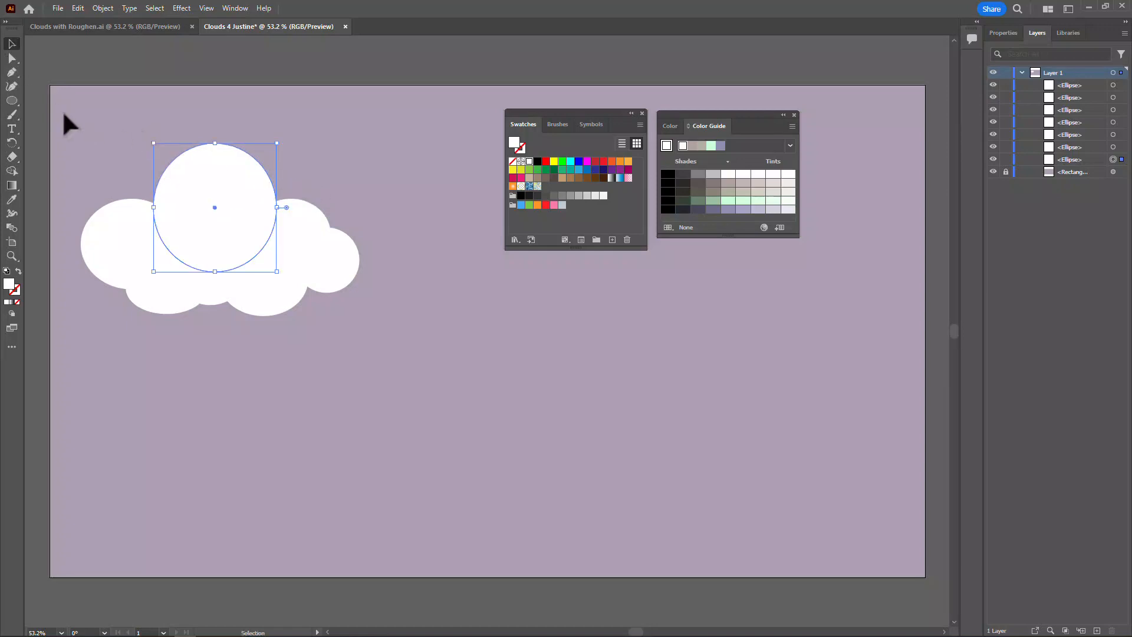
Unite the seven white ellipses into a single cloud shape and move it slightly right and up
{"action": "mouse_move", "coordinate": [69, 122]}
{"action": "left_mouse_down"}
{"action": "mouse_move", "coordinate": [240, 320]}
{"action": "mouse_move", "coordinate": [384, 341]}
{"action": "left_mouse_up"}
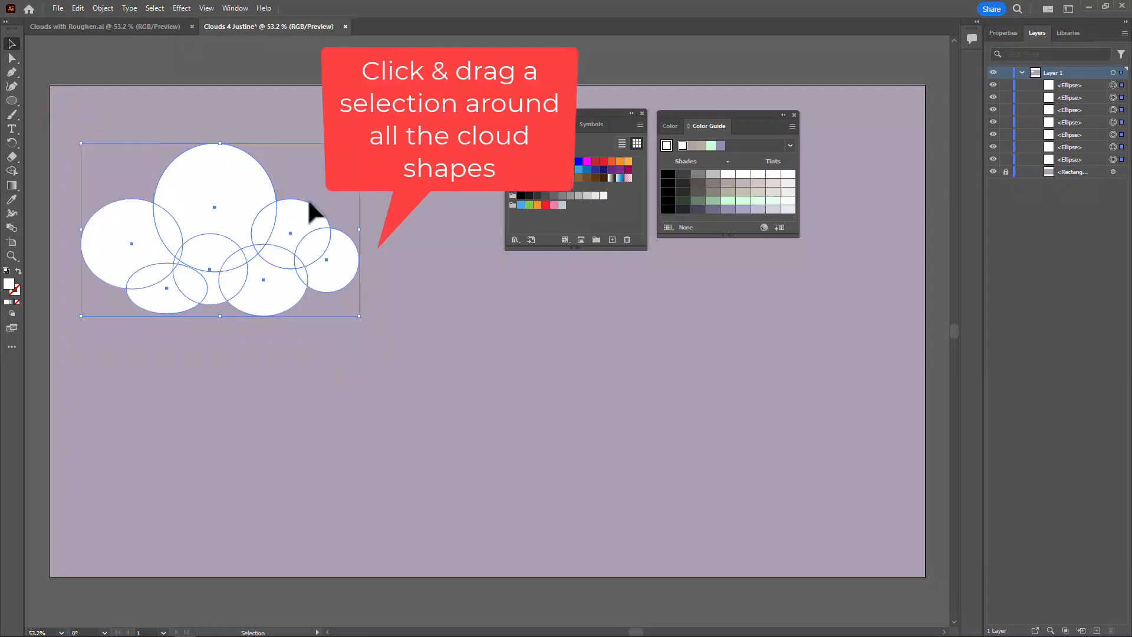
{"action": "left_click", "coordinate": [1002, 33]}
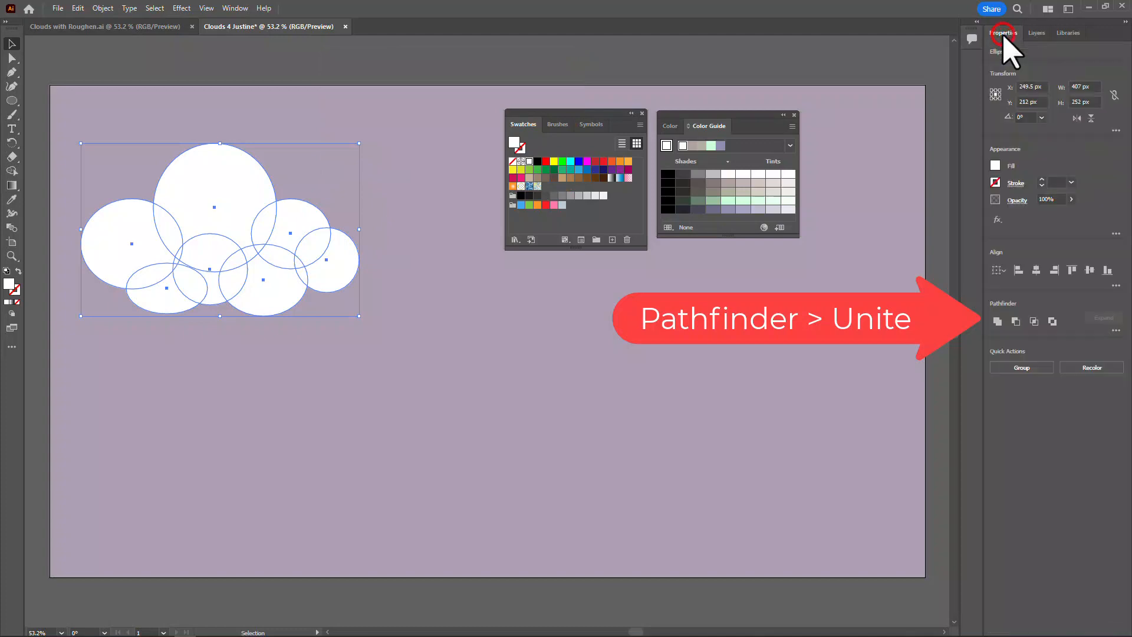
{"action": "left_click", "coordinate": [997, 322]}
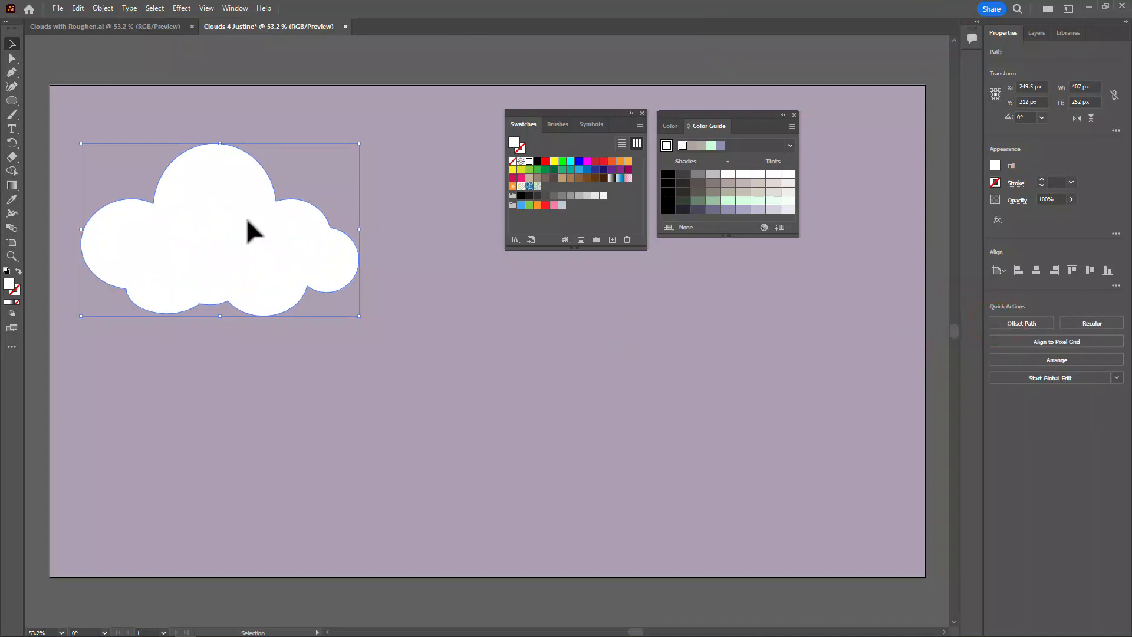
{"action": "left_click_drag", "start_coordinate": [248, 221], "coordinate": [272, 217]}
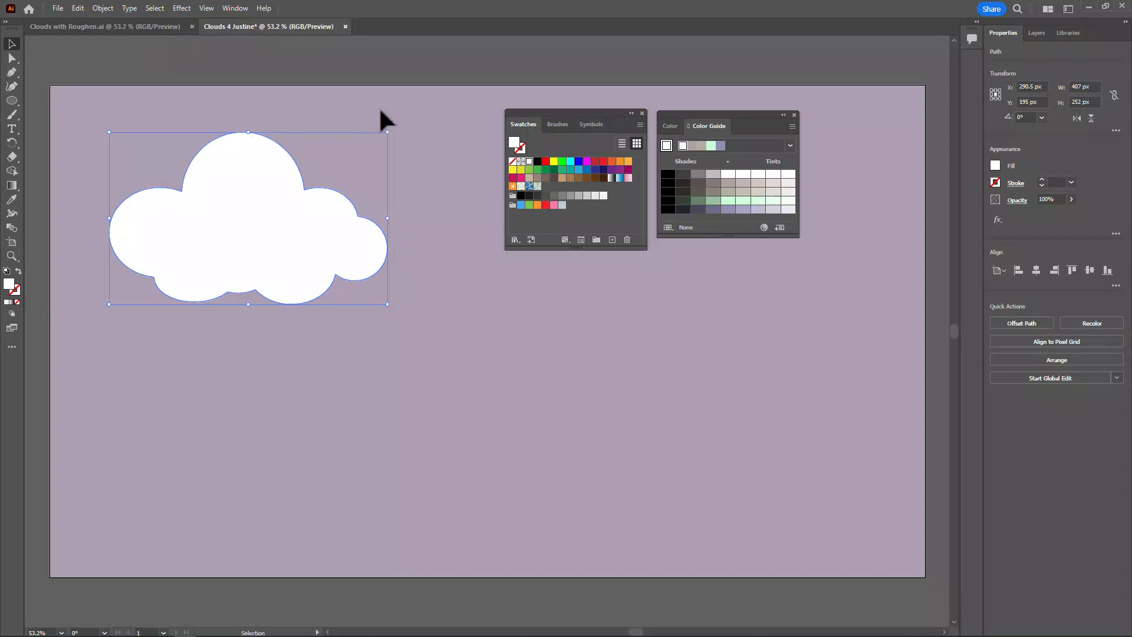
{"action": "left_click", "coordinate": [396, 107]}
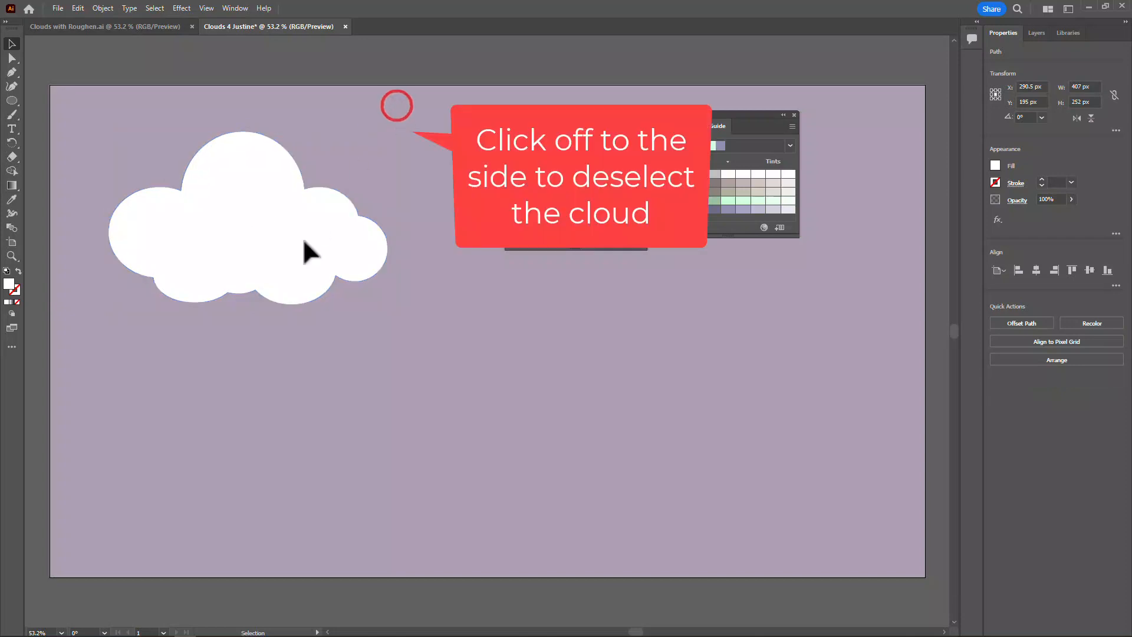
With the Pen tool, no fill and a white stroke, draw the zigzag lower edge of a second cloud below the first, from right to left
{"action": "left_click", "coordinate": [10, 72]}
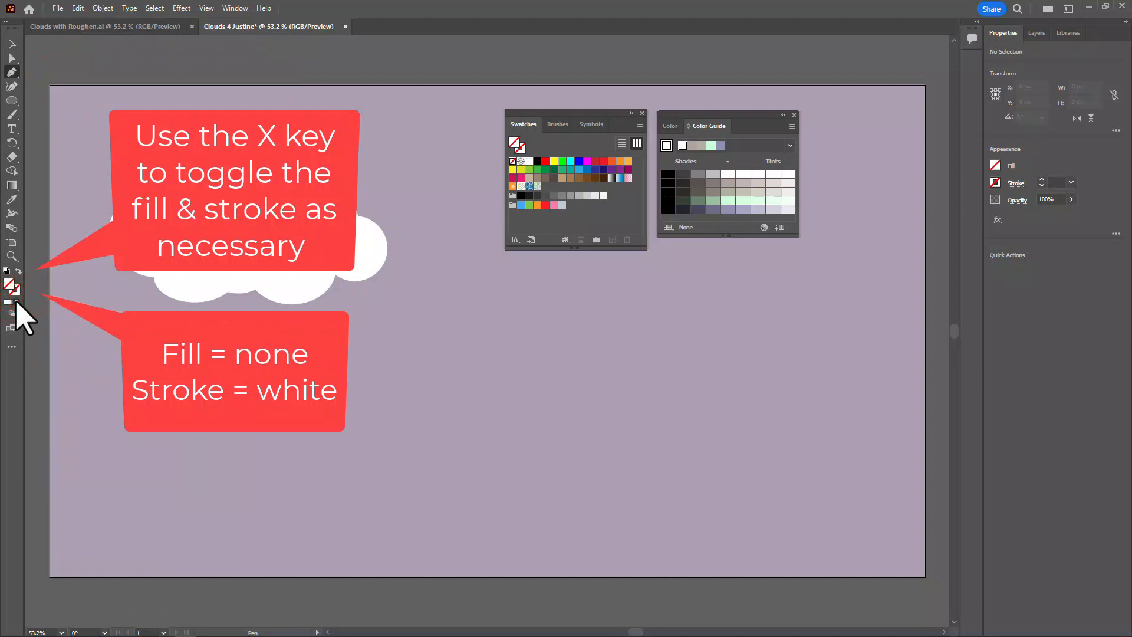
{"action": "left_click", "coordinate": [529, 162]}
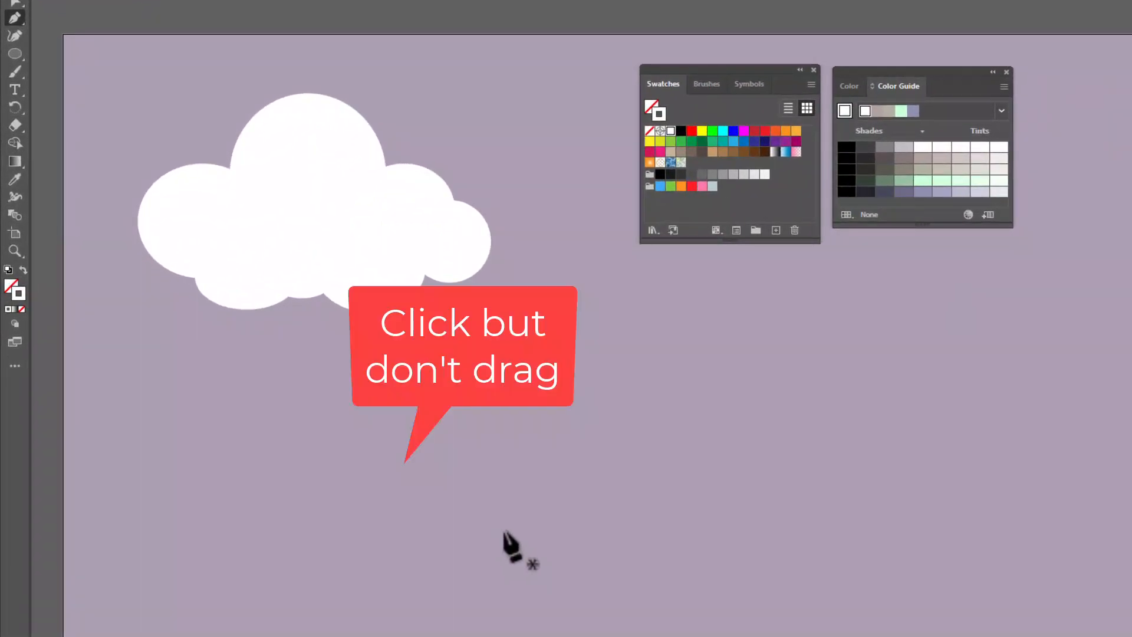
{"action": "left_click", "coordinate": [502, 530]}
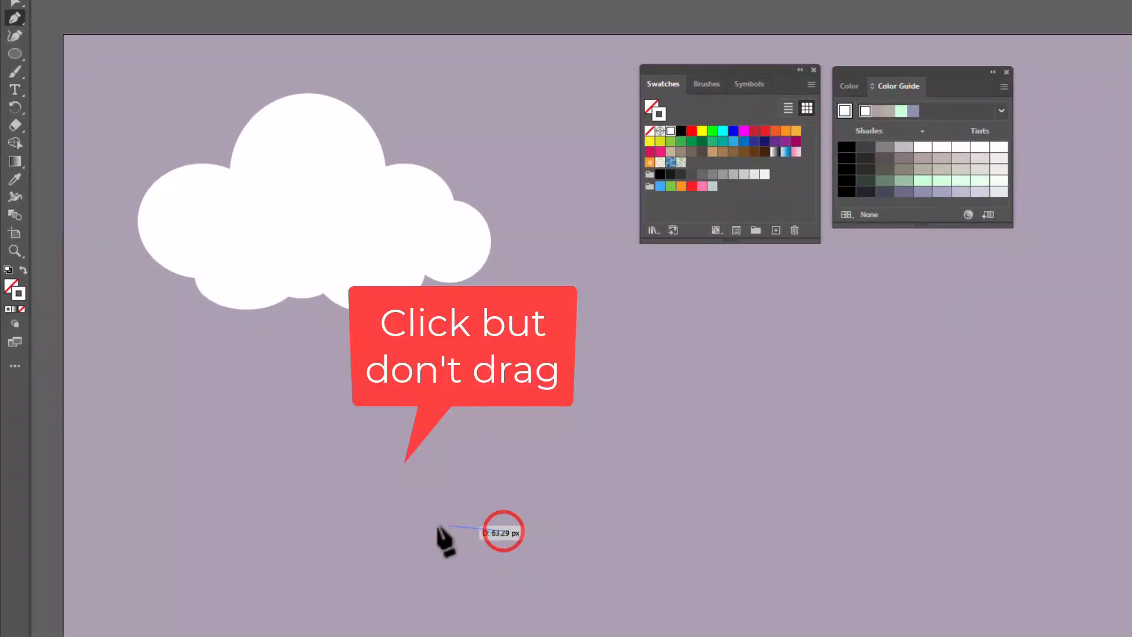
{"action": "left_click", "coordinate": [375, 530]}
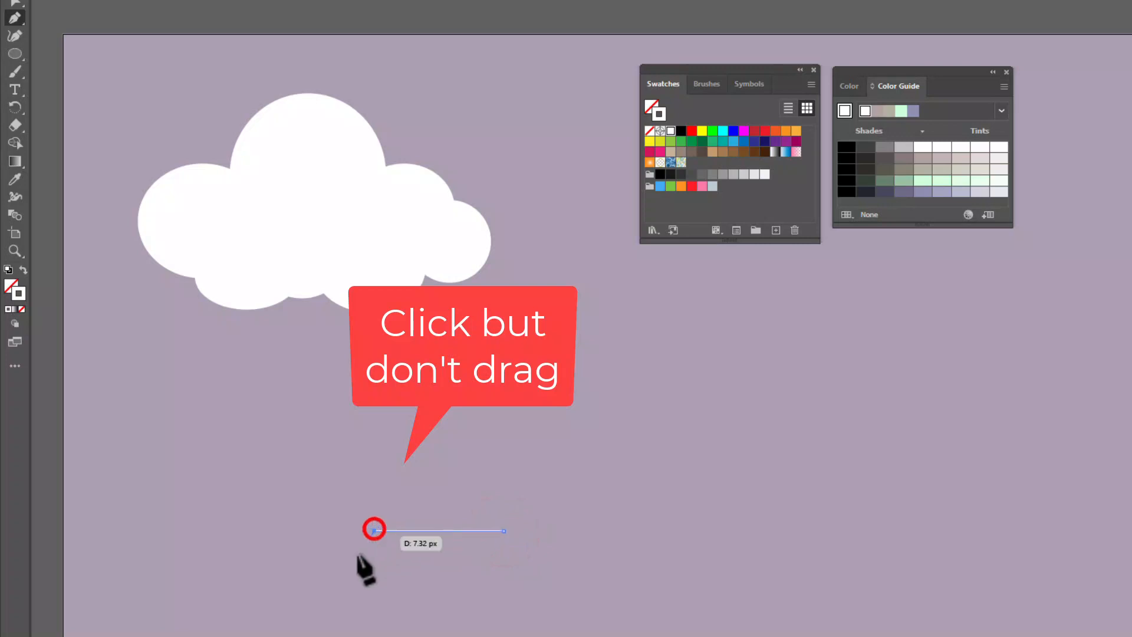
{"action": "left_click", "coordinate": [323, 594]}
{"action": "left_click", "coordinate": [298, 536]}
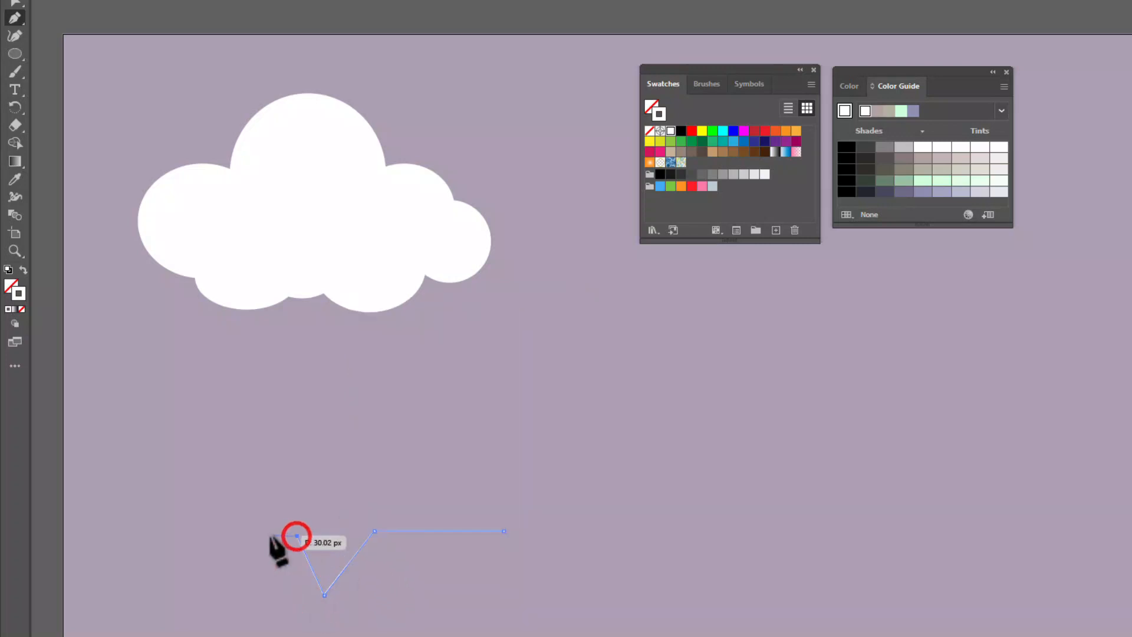
{"action": "left_click", "coordinate": [263, 595]}
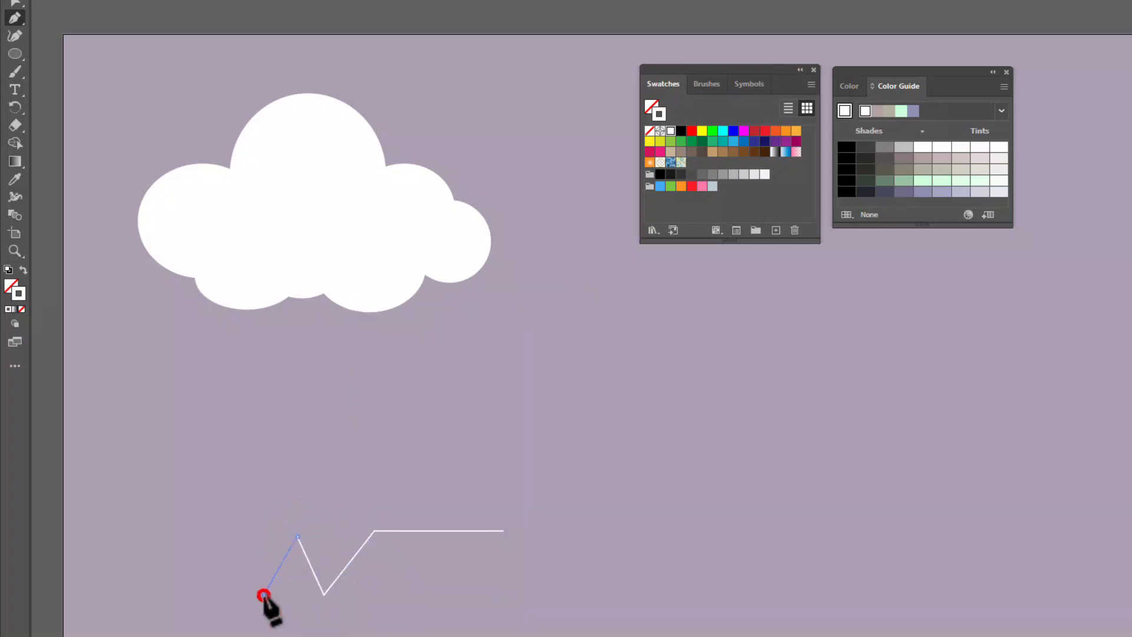
{"action": "left_click", "coordinate": [216, 528]}
{"action": "left_click", "coordinate": [155, 482]}
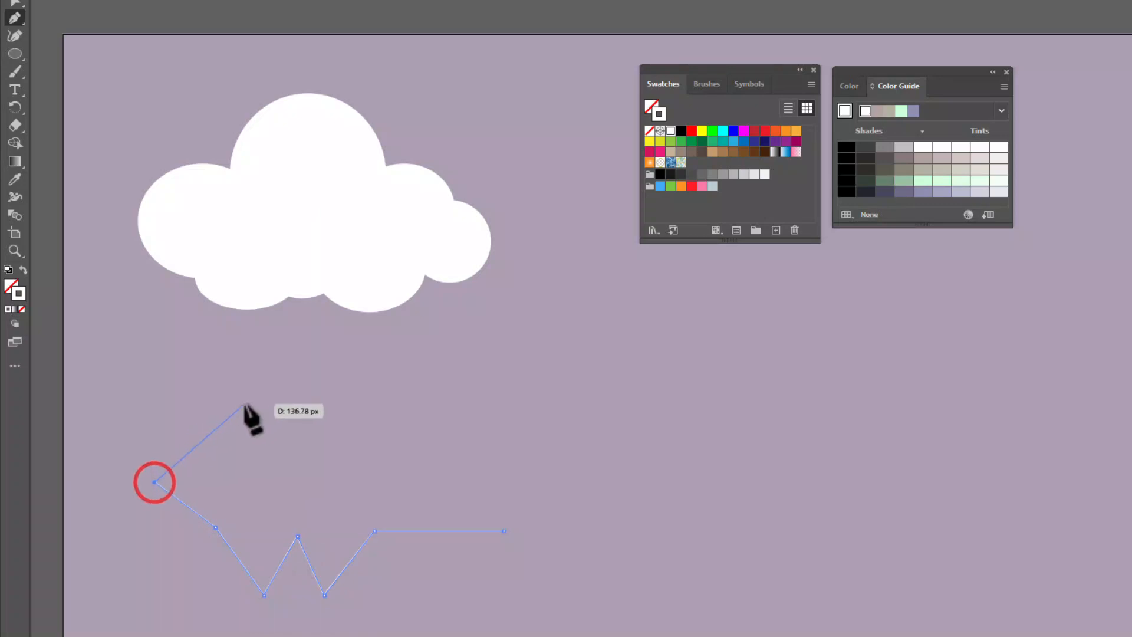
Continue the straight-segment path with three upper peaks and a right tip, and close it at its starting anchor
{"action": "left_click", "coordinate": [229, 435]}
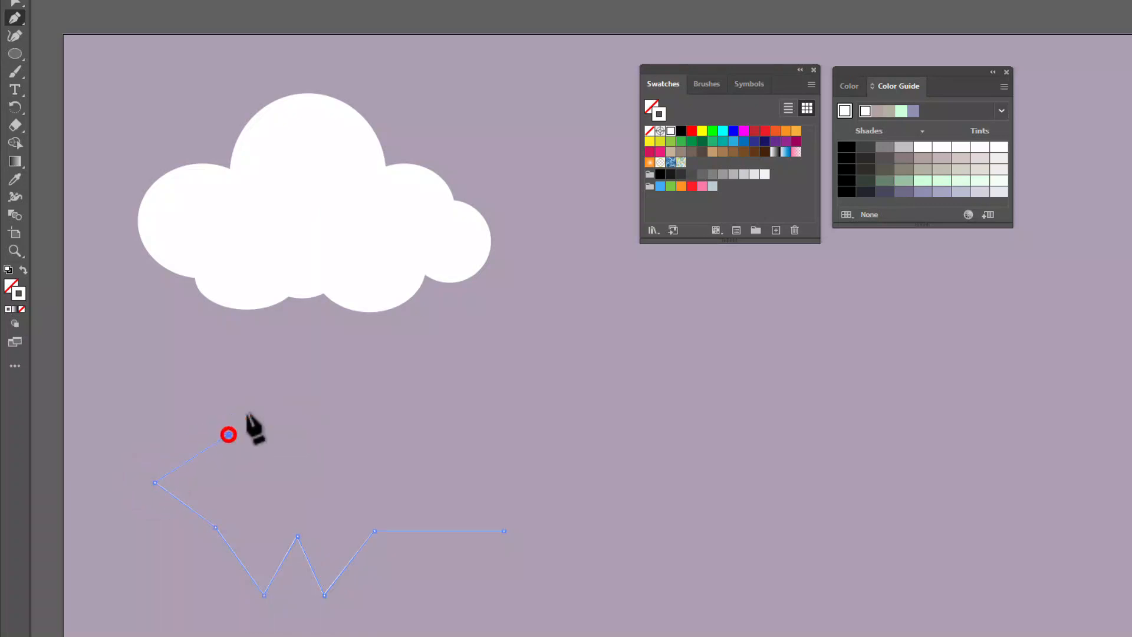
{"action": "left_click", "coordinate": [290, 357]}
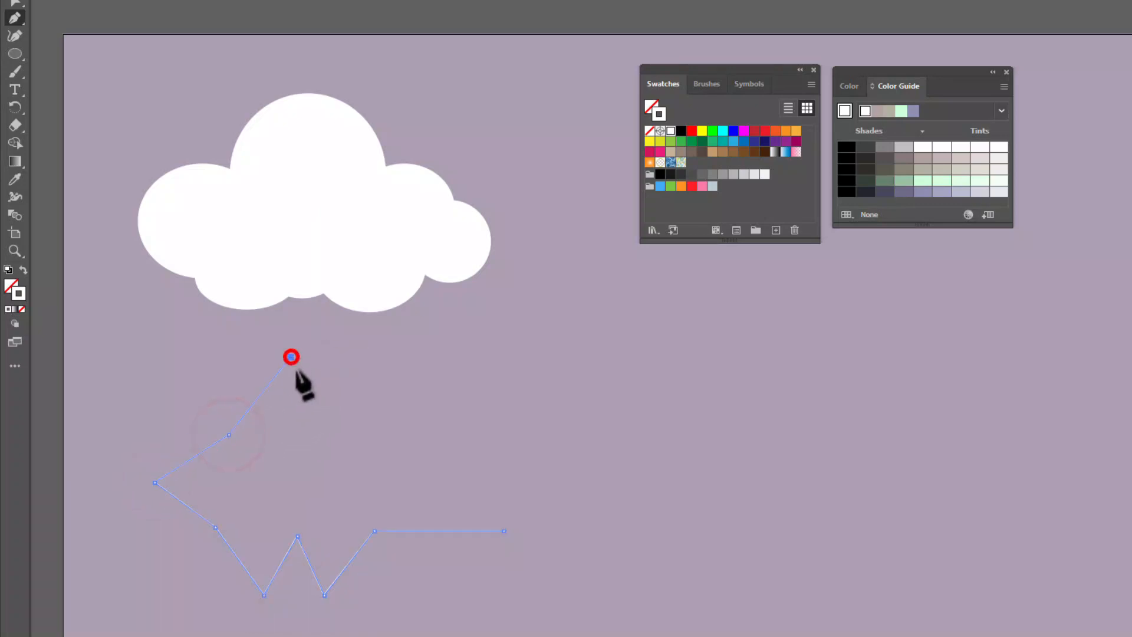
{"action": "left_click", "coordinate": [350, 449]}
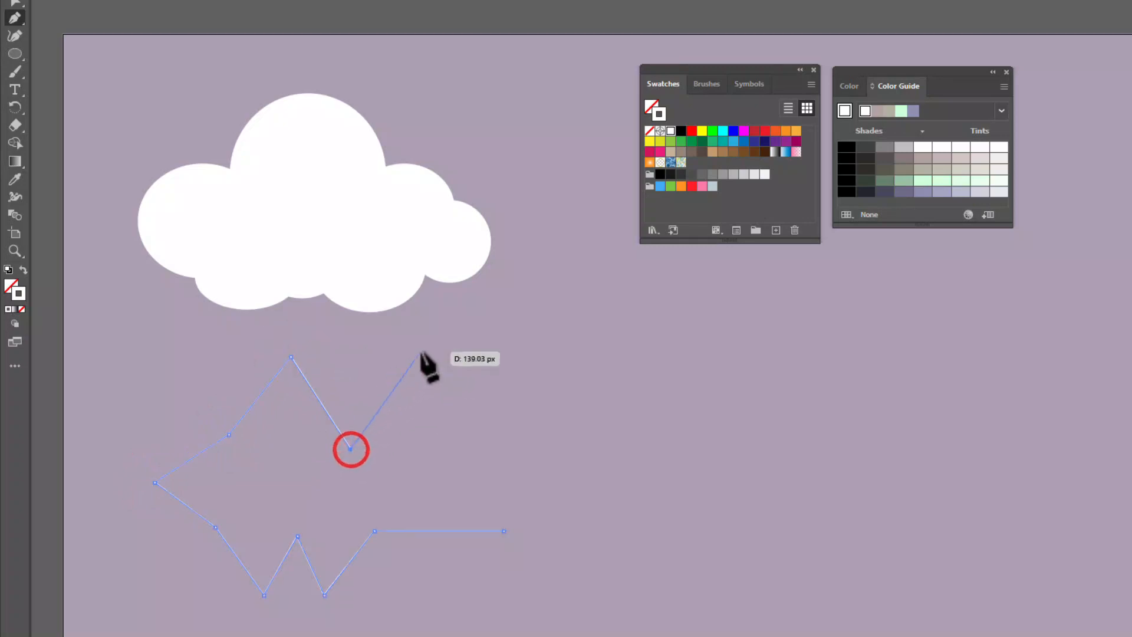
{"action": "left_click", "coordinate": [375, 370]}
{"action": "left_click", "coordinate": [415, 429]}
{"action": "left_click", "coordinate": [499, 366]}
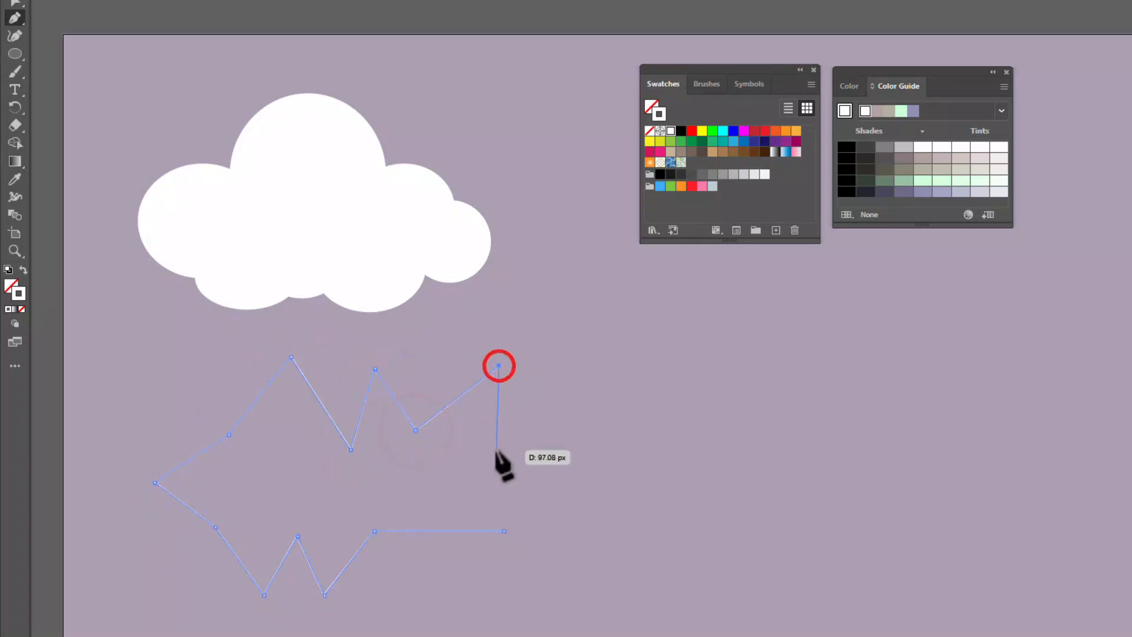
{"action": "left_click", "coordinate": [496, 451]}
{"action": "left_click", "coordinate": [559, 455]}
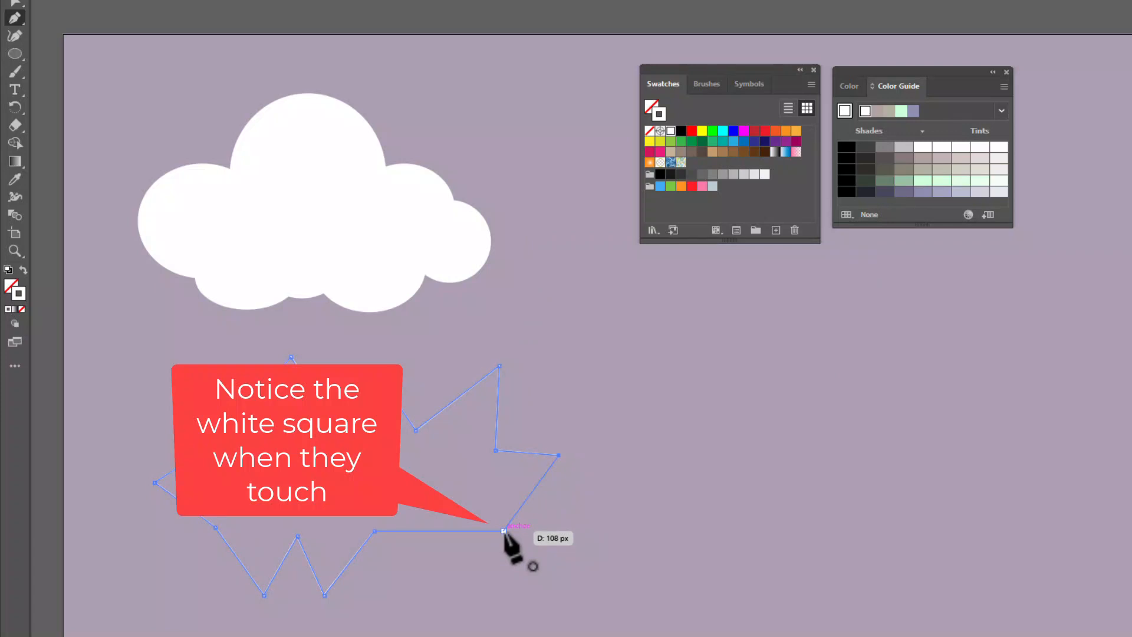
{"action": "left_click", "coordinate": [504, 531]}
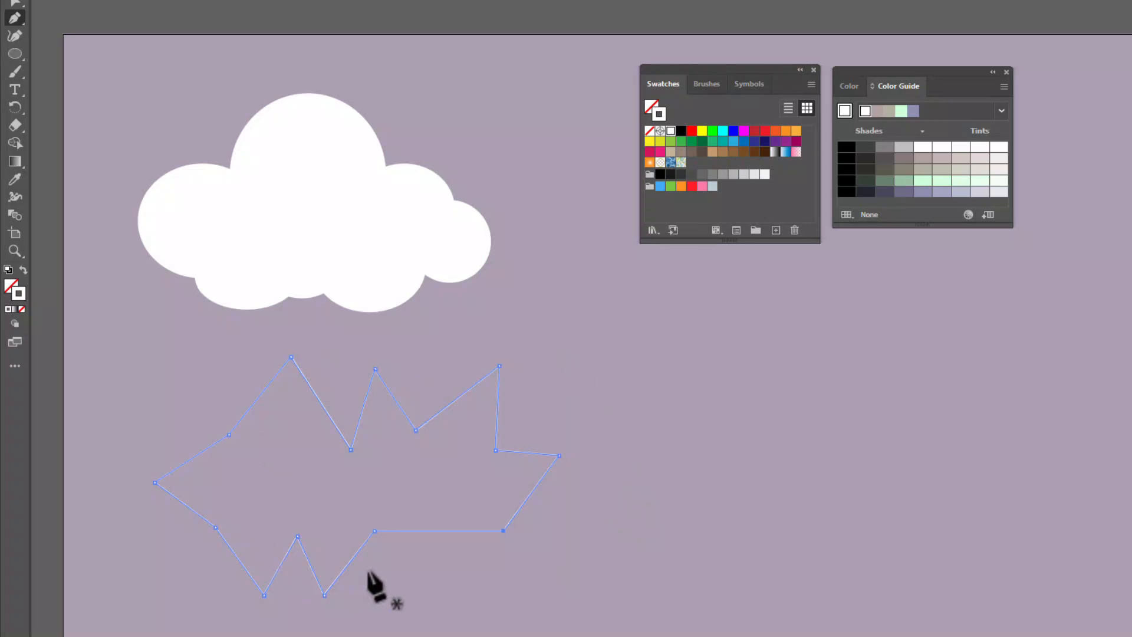
Round the second cloud's three upper peaks and right tip with the Curvature tool, pulling the third peak down and slightly left
{"action": "left_click", "coordinate": [14, 35]}
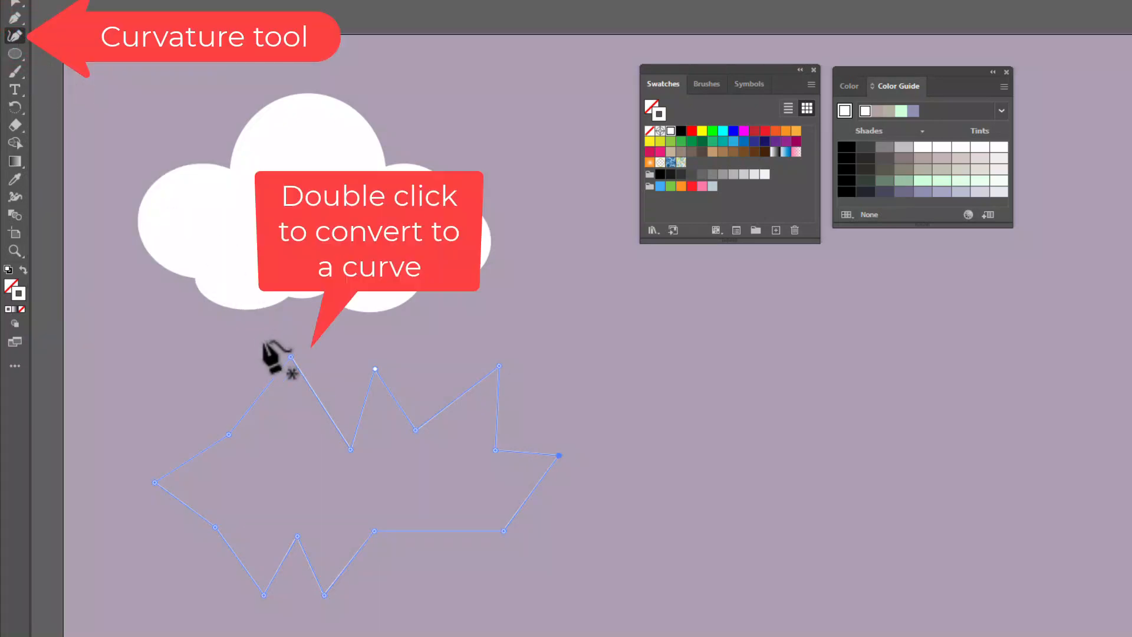
{"action": "double_click", "coordinate": [292, 358]}
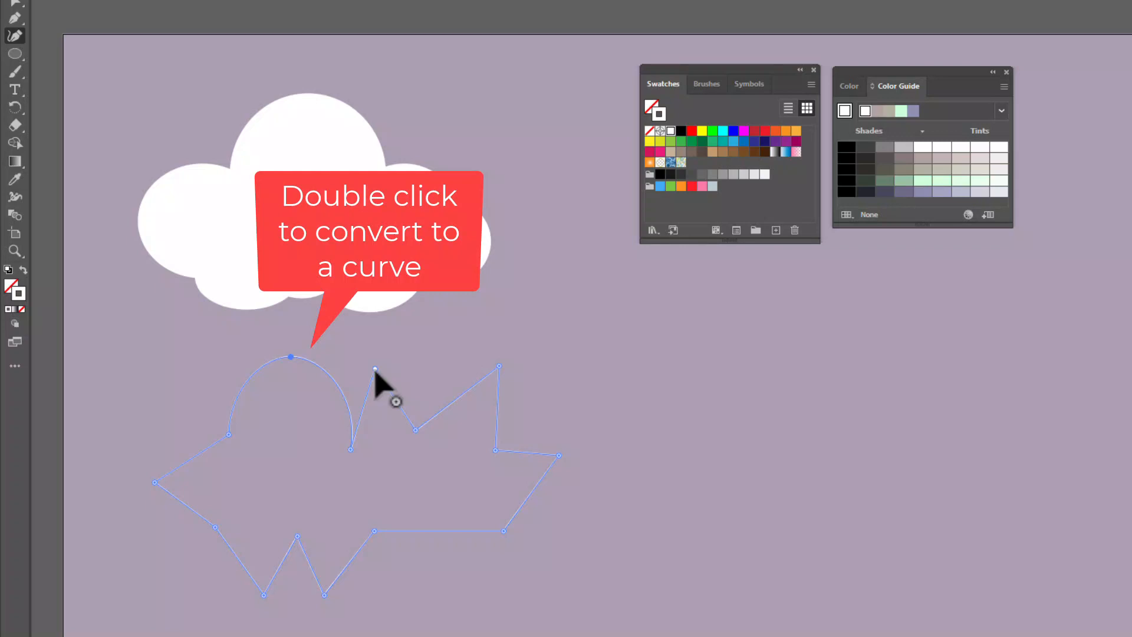
{"action": "double_click", "coordinate": [375, 370]}
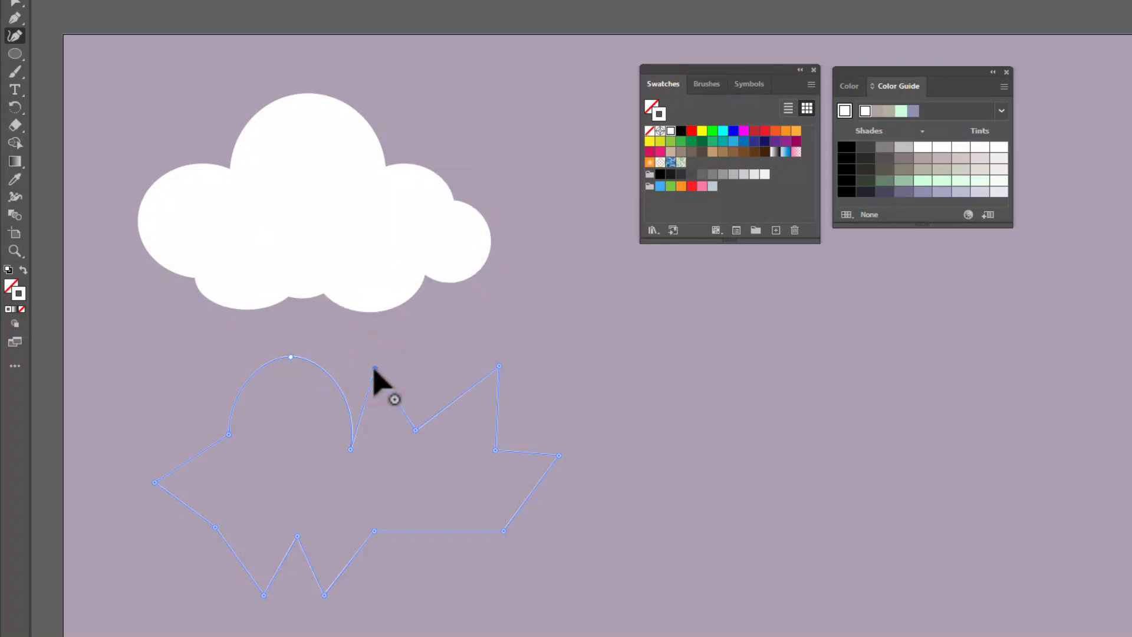
{"action": "mouse_move", "coordinate": [375, 368]}
{"action": "left_mouse_down"}
{"action": "mouse_move", "coordinate": [435, 397]}
{"action": "mouse_move", "coordinate": [394, 378]}
{"action": "left_mouse_up"}
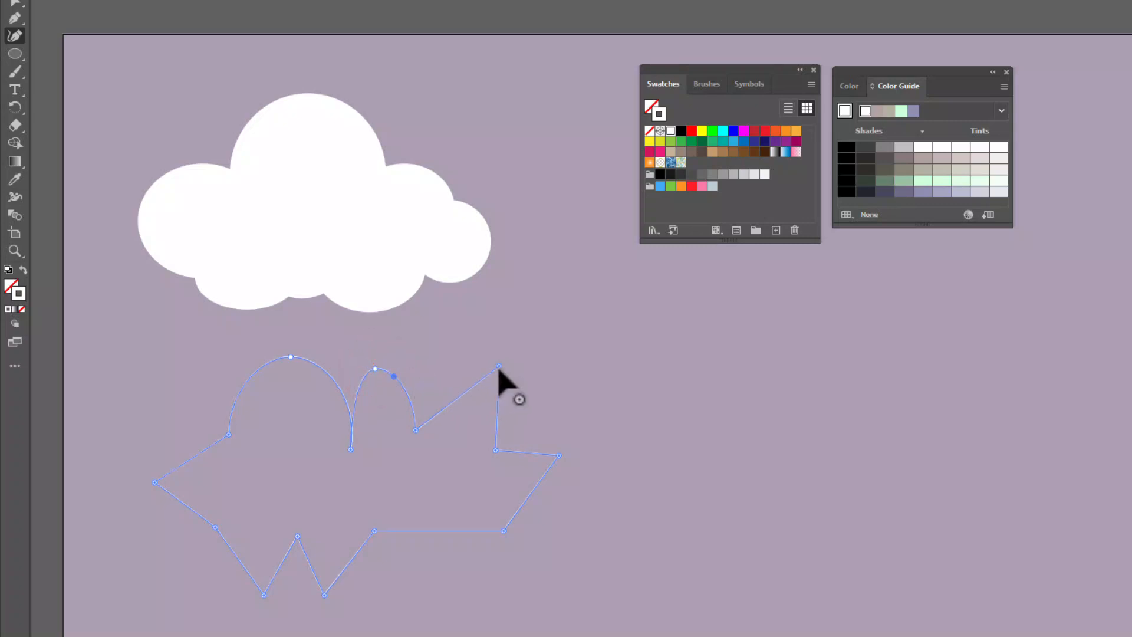
{"action": "left_click_drag", "start_coordinate": [499, 367], "coordinate": [490, 394]}
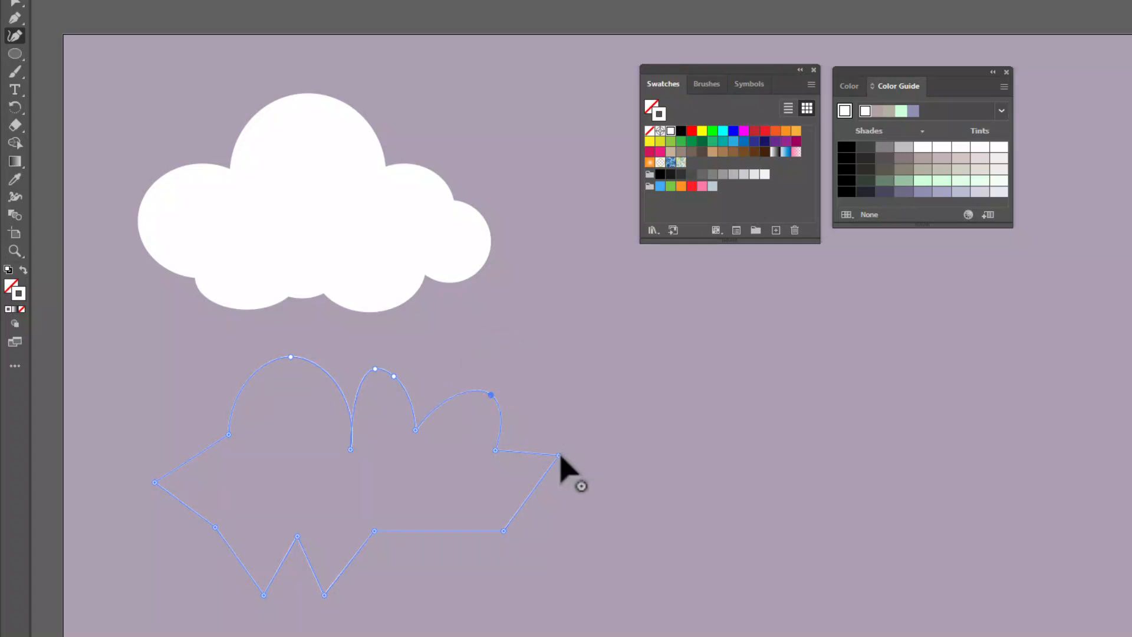
{"action": "left_click", "coordinate": [559, 456]}
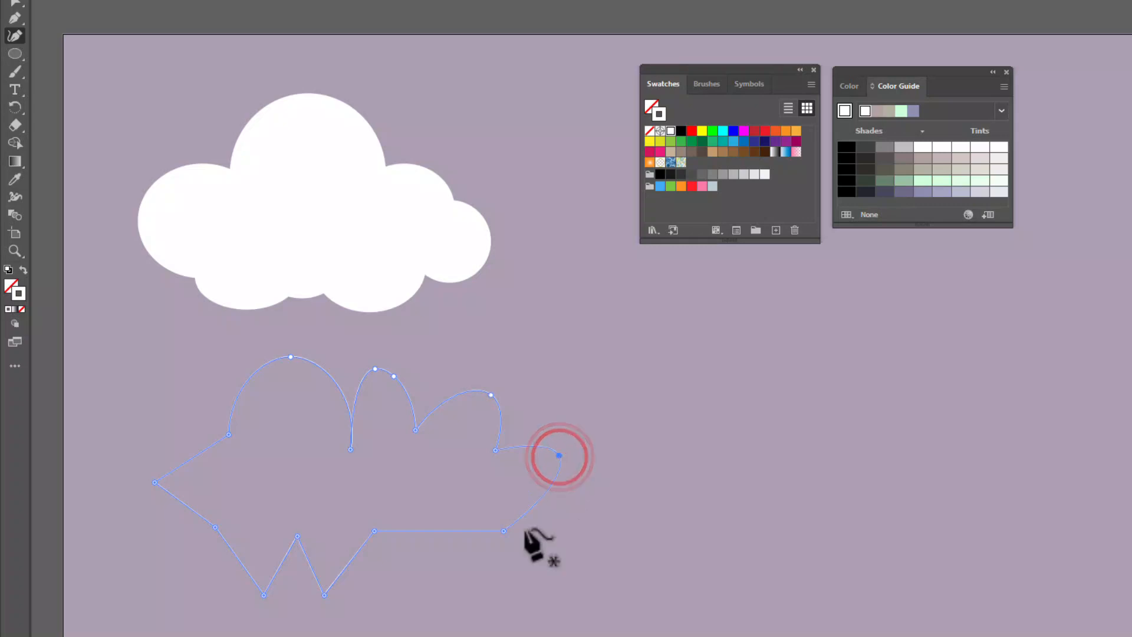
Convert the second cloud's two lower points, left tip and lower-right corner to smooth curves
{"action": "left_click", "coordinate": [325, 596]}
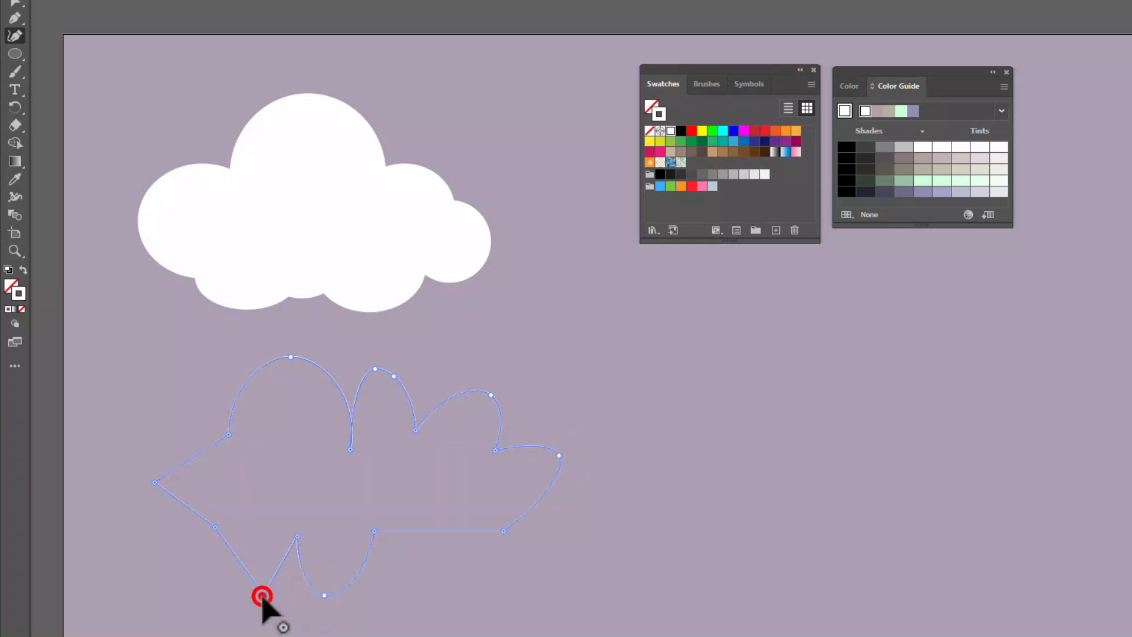
{"action": "double_click", "coordinate": [262, 596]}
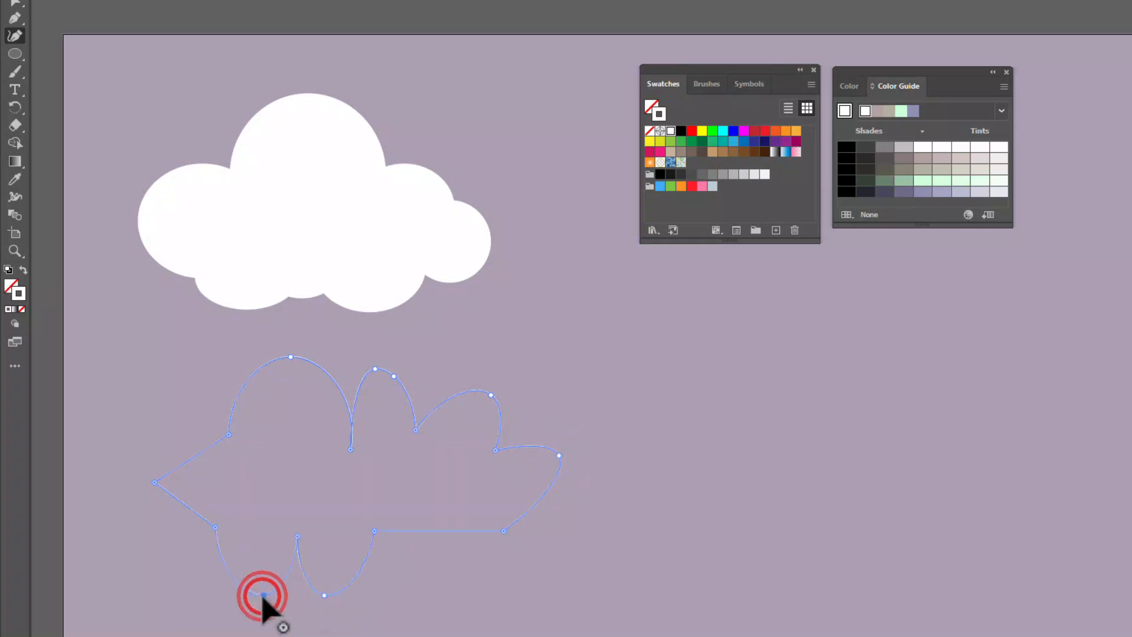
{"action": "double_click", "coordinate": [154, 482]}
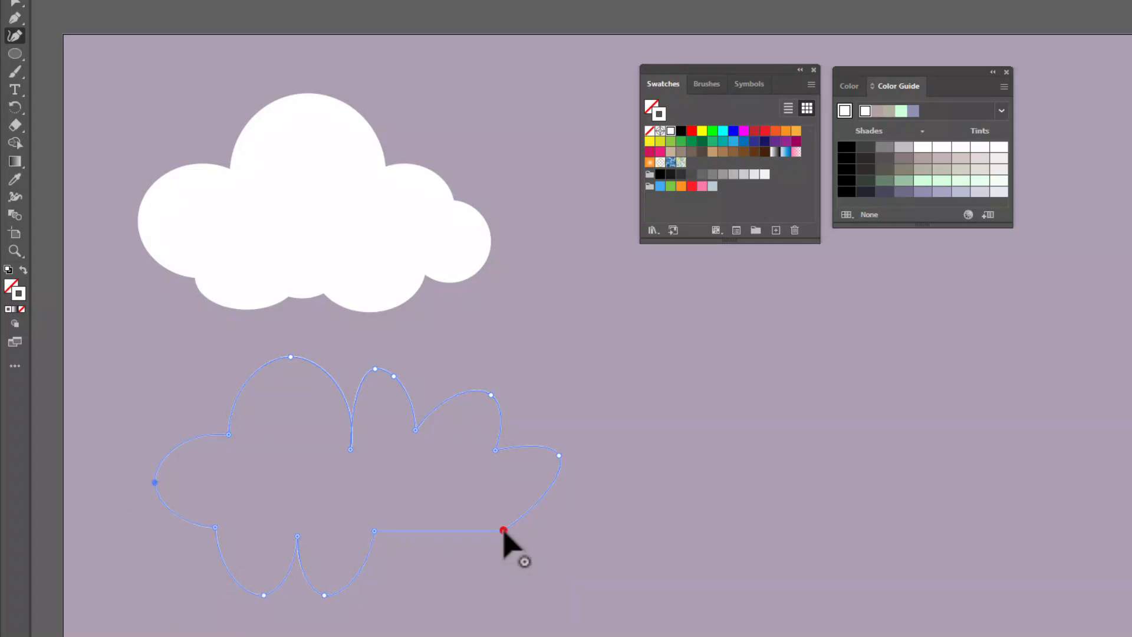
{"action": "double_click", "coordinate": [503, 530]}
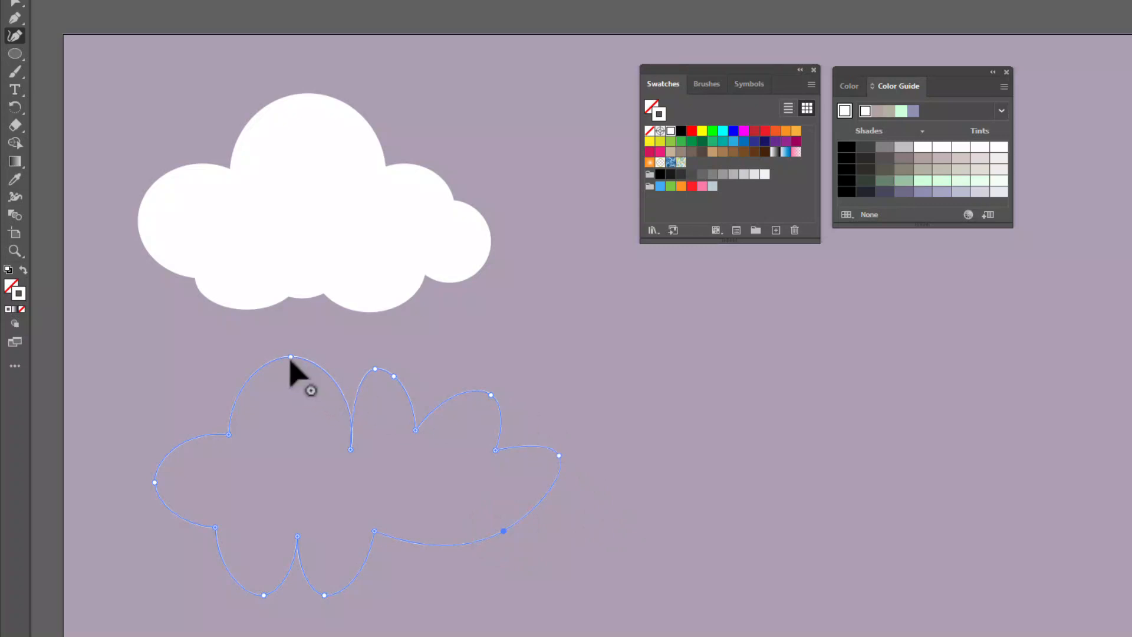
Shift the tallest bump's anchor left and the lower-right anchor down, and swap the second cloud's colours to white fill without stroke
{"action": "double_click", "coordinate": [290, 357]}
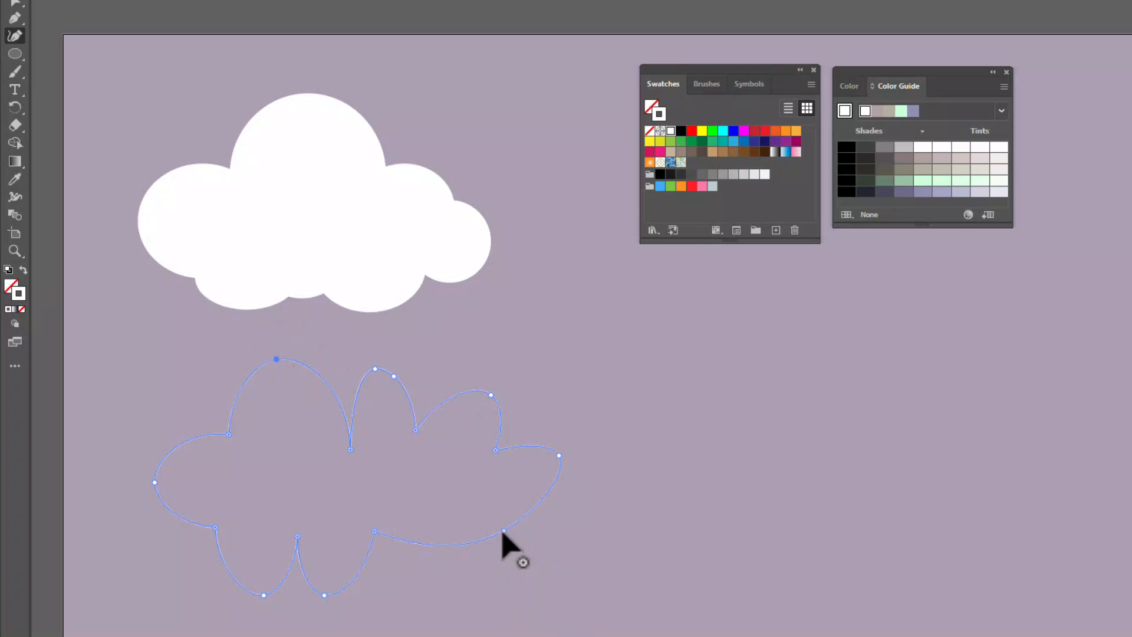
{"action": "left_click_drag", "start_coordinate": [502, 531], "coordinate": [505, 552]}
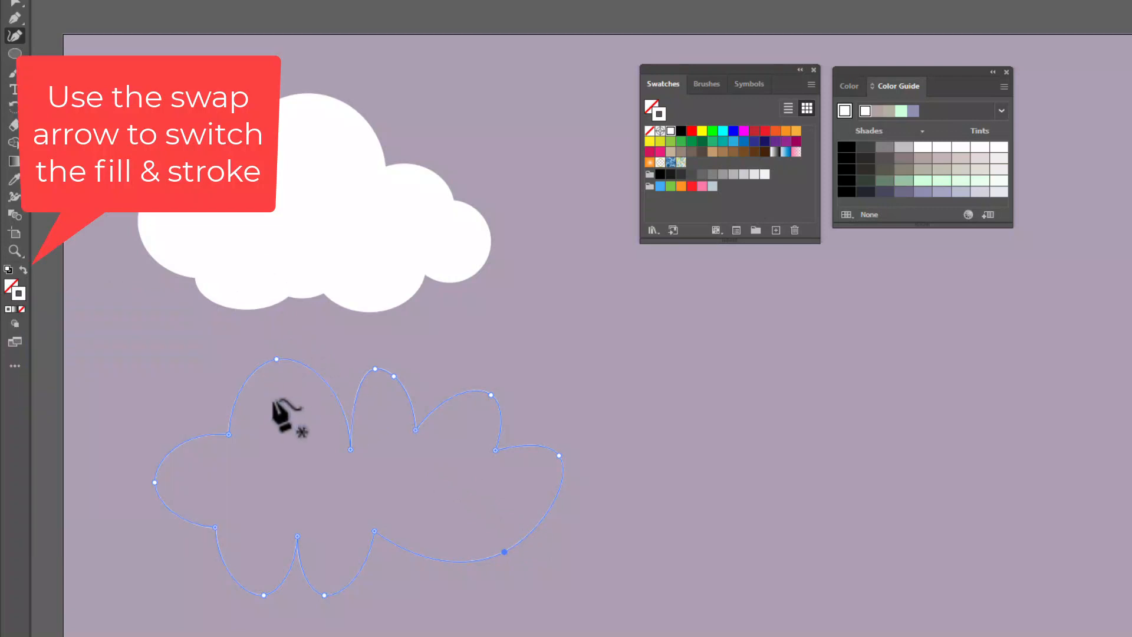
{"action": "left_click", "coordinate": [24, 271]}
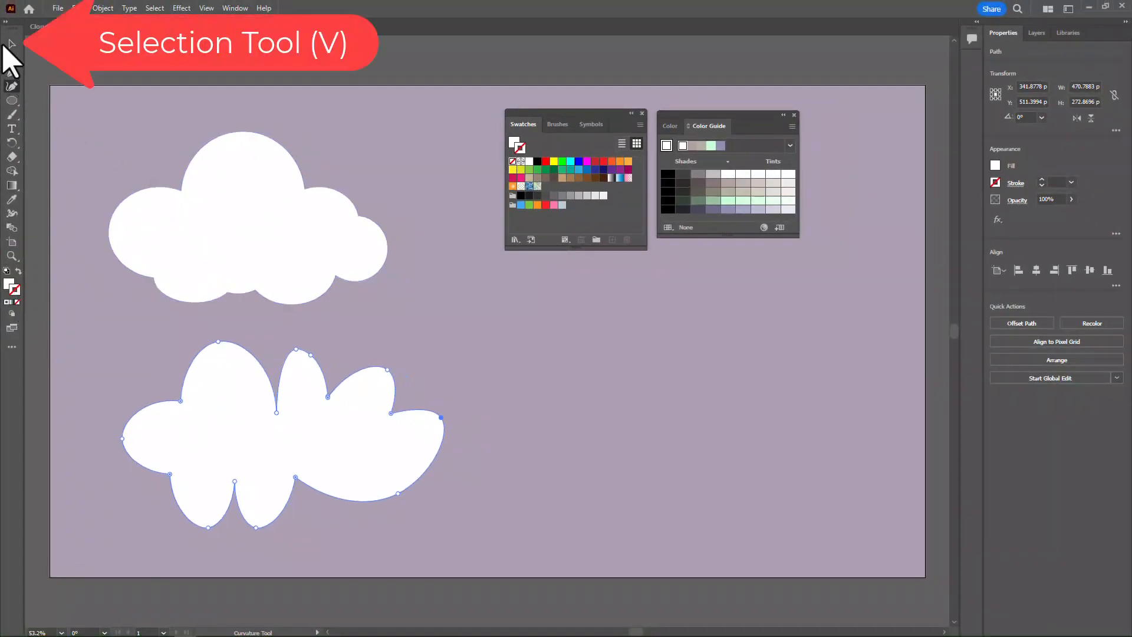
Start a Roughen effect on the upper cloud and set its points to Smooth
{"action": "left_click", "coordinate": [12, 45]}
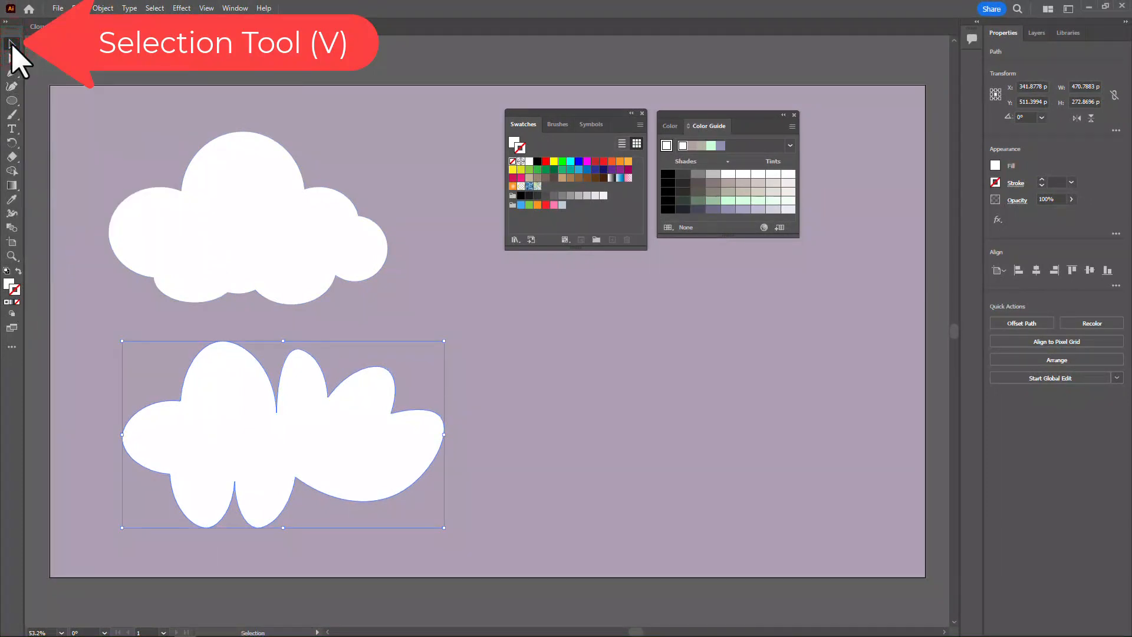
{"action": "left_click", "coordinate": [251, 186]}
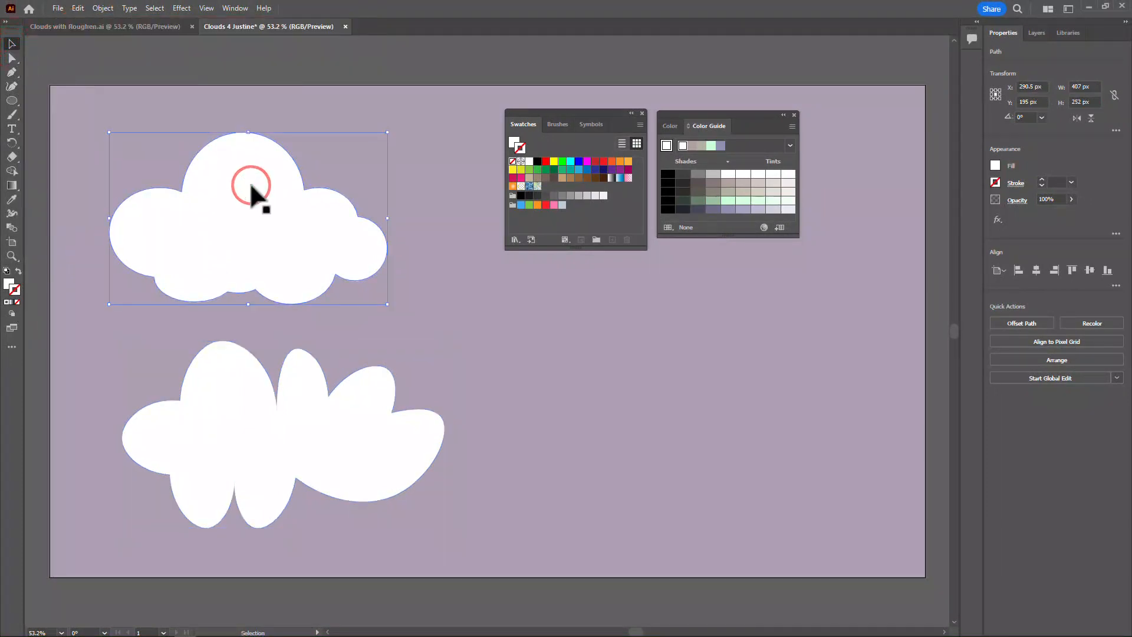
{"action": "left_click", "coordinate": [182, 9]}
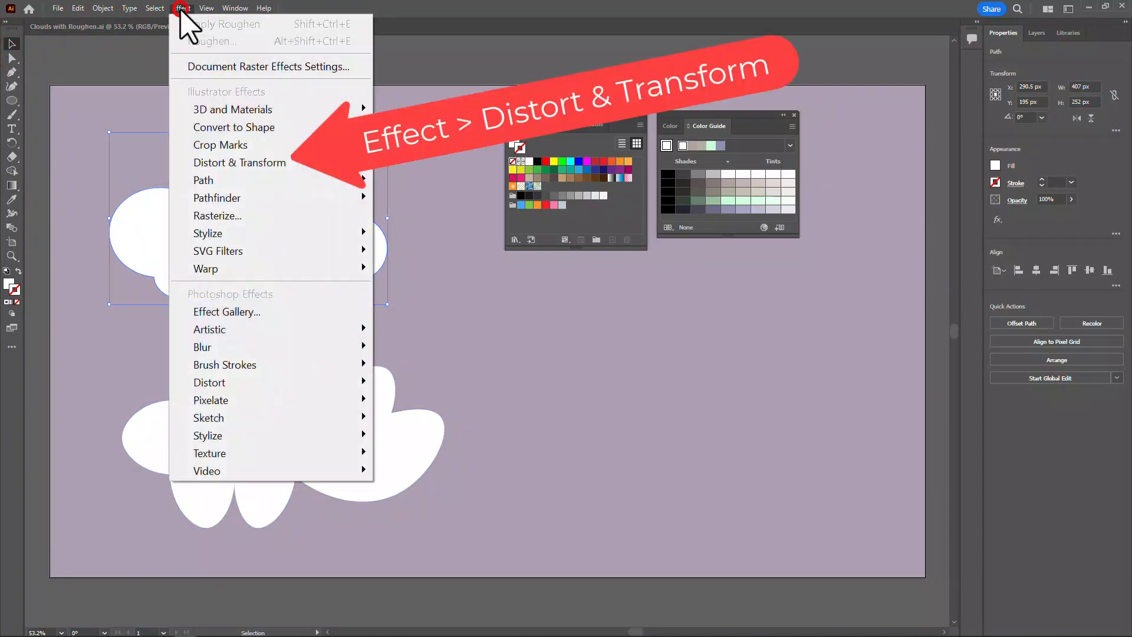
{"action": "mouse_move", "coordinate": [342, 168]}
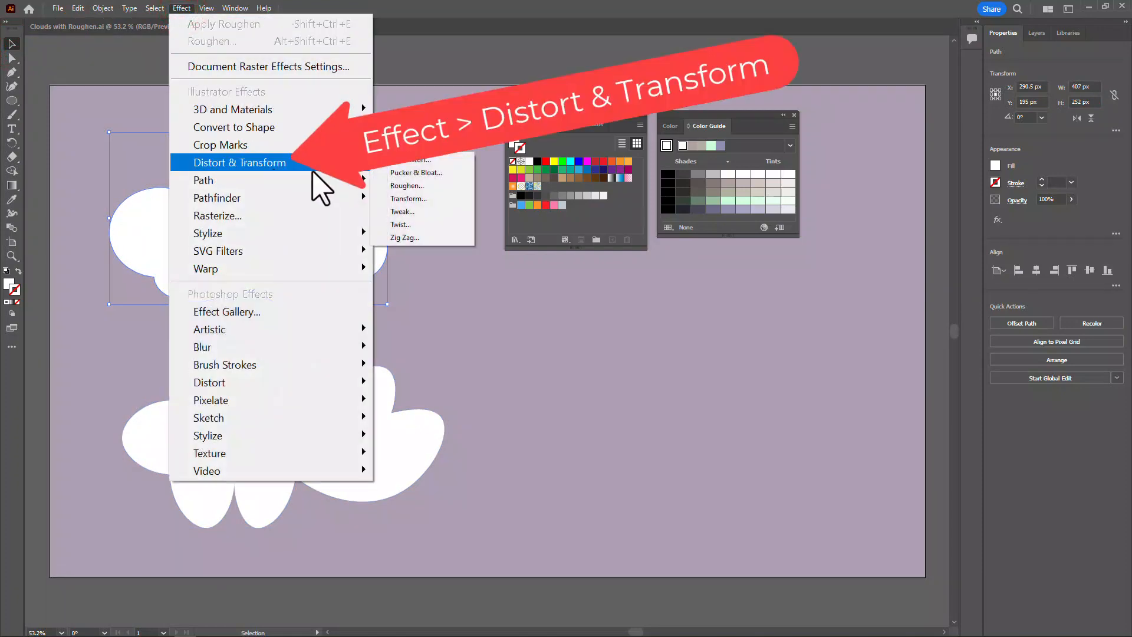
{"action": "left_click", "coordinate": [410, 186]}
{"action": "left_click_drag", "start_coordinate": [524, 130], "coordinate": [455, 141]}
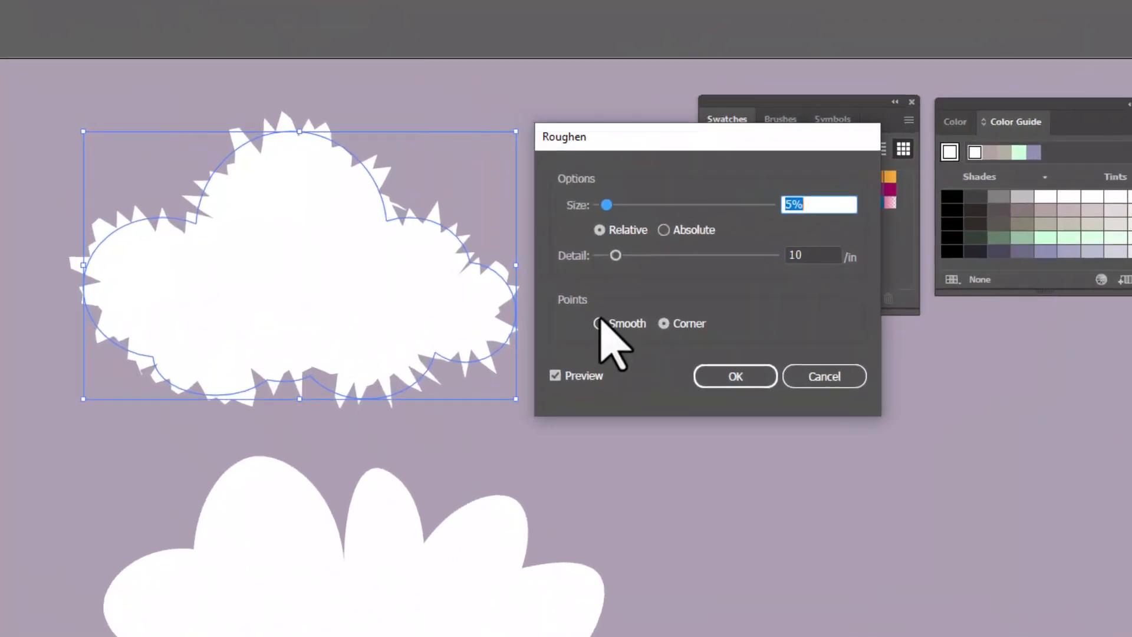
{"action": "left_click", "coordinate": [634, 338]}
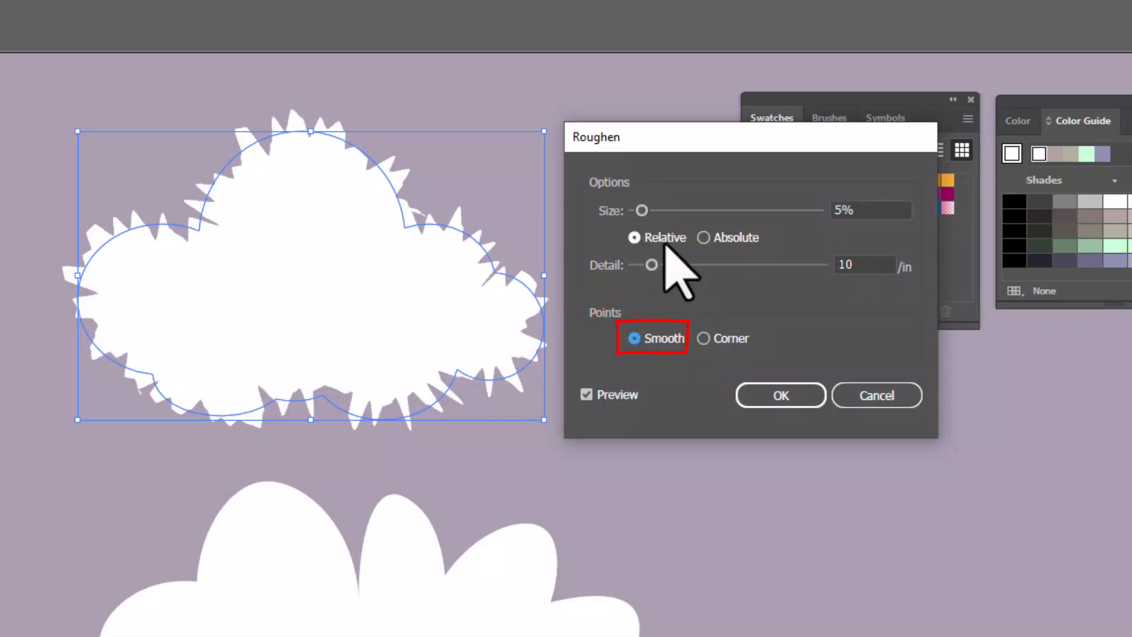
Set the upper cloud's Roughen size to 1% relative and detail to 4/in, apply the effect and deselect the cloud
{"action": "left_click", "coordinate": [641, 210]}
{"action": "left_click_drag", "start_coordinate": [642, 210], "coordinate": [639, 211]}
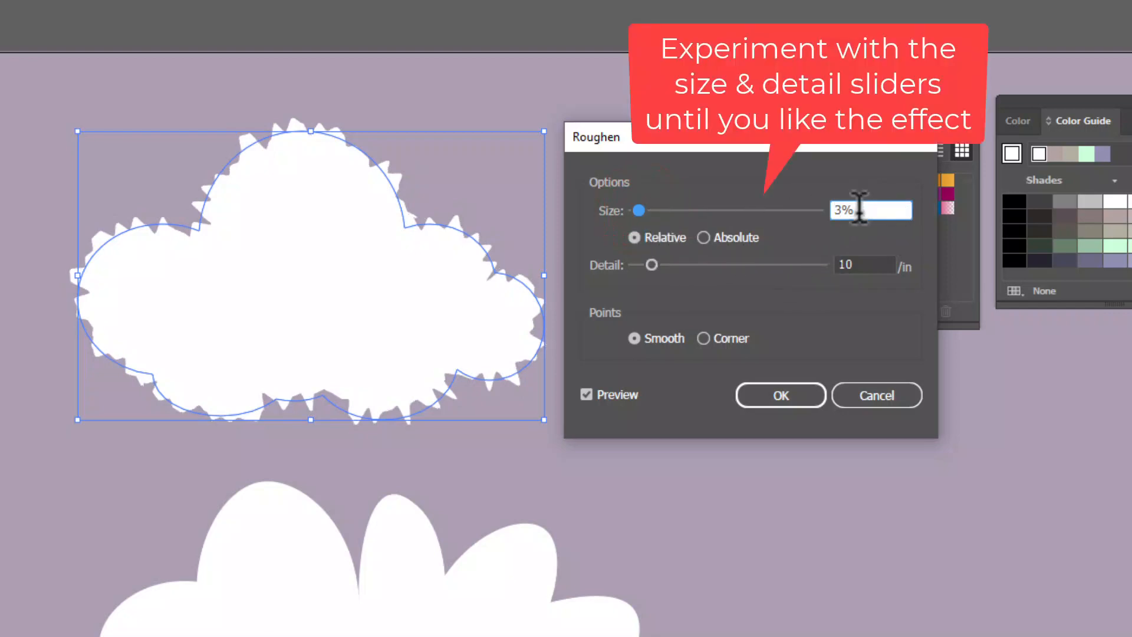
{"action": "key", "text": "Down"}
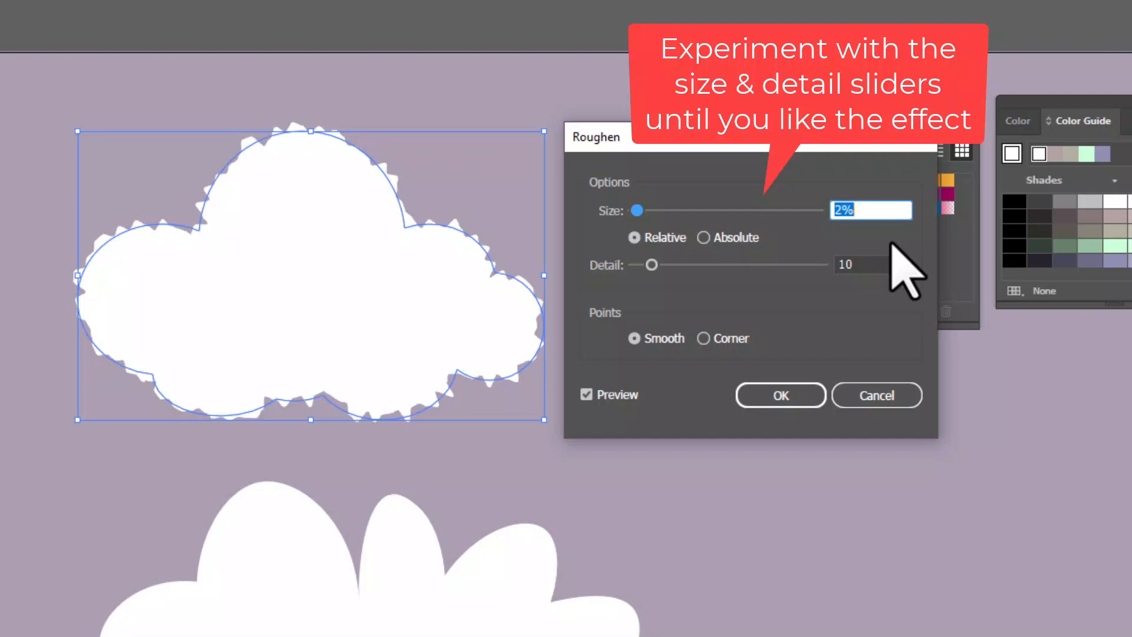
{"action": "key", "text": "Down"}
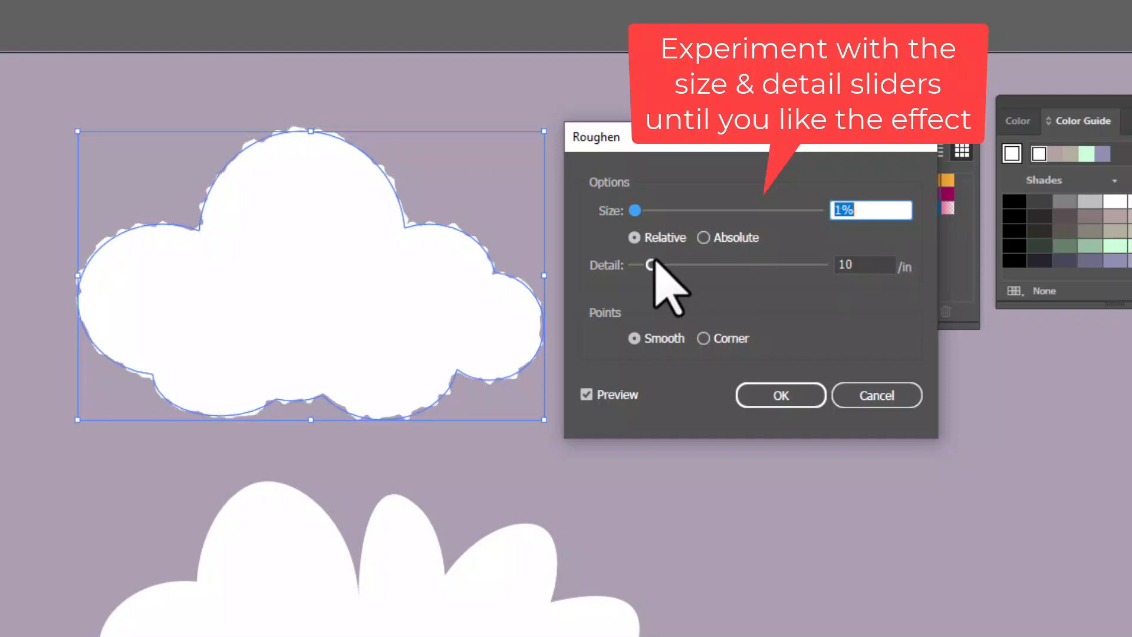
{"action": "left_click_drag", "start_coordinate": [651, 264], "coordinate": [641, 258]}
{"action": "left_click_drag", "start_coordinate": [635, 210], "coordinate": [636, 212]}
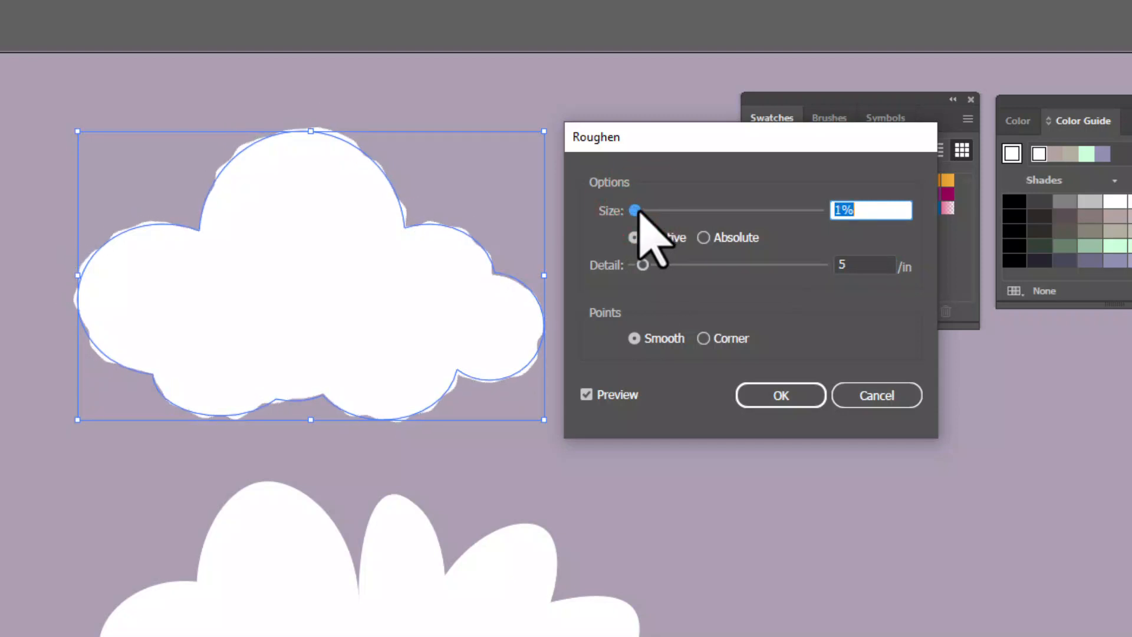
{"action": "left_click", "coordinate": [641, 265]}
{"action": "left_click_drag", "start_coordinate": [642, 265], "coordinate": [641, 265]}
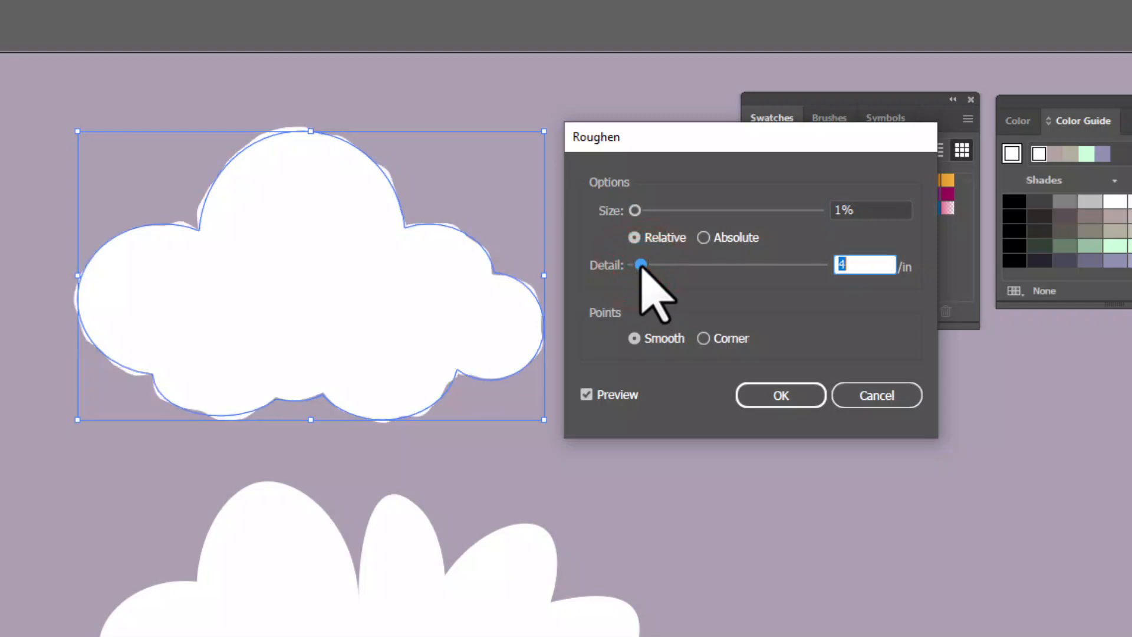
{"action": "left_click", "coordinate": [780, 395]}
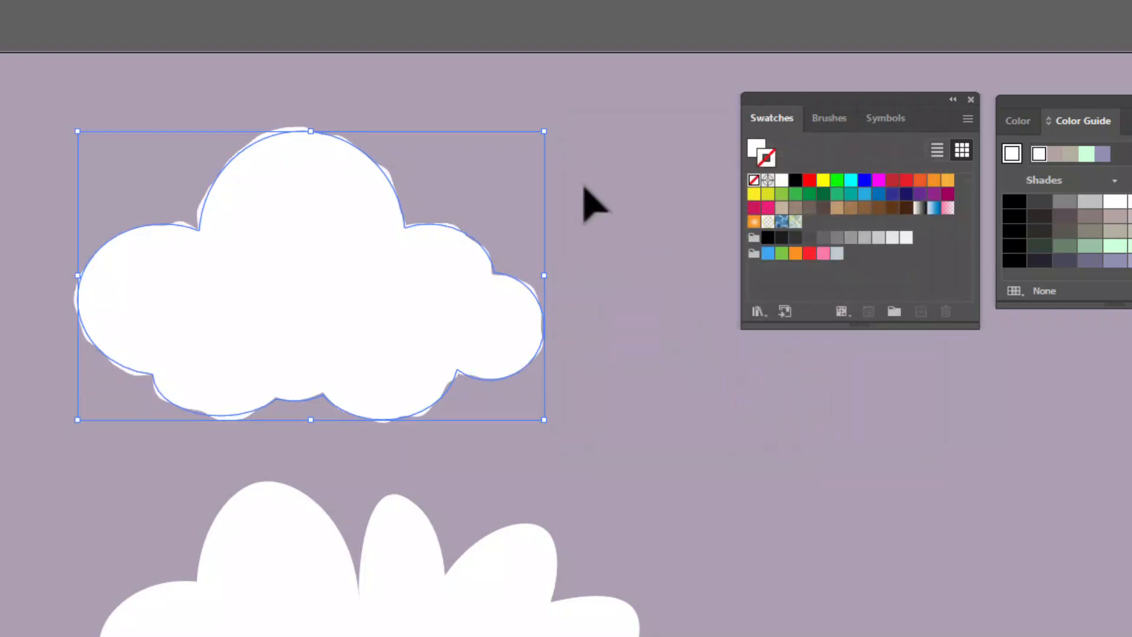
{"action": "left_click", "coordinate": [580, 185]}
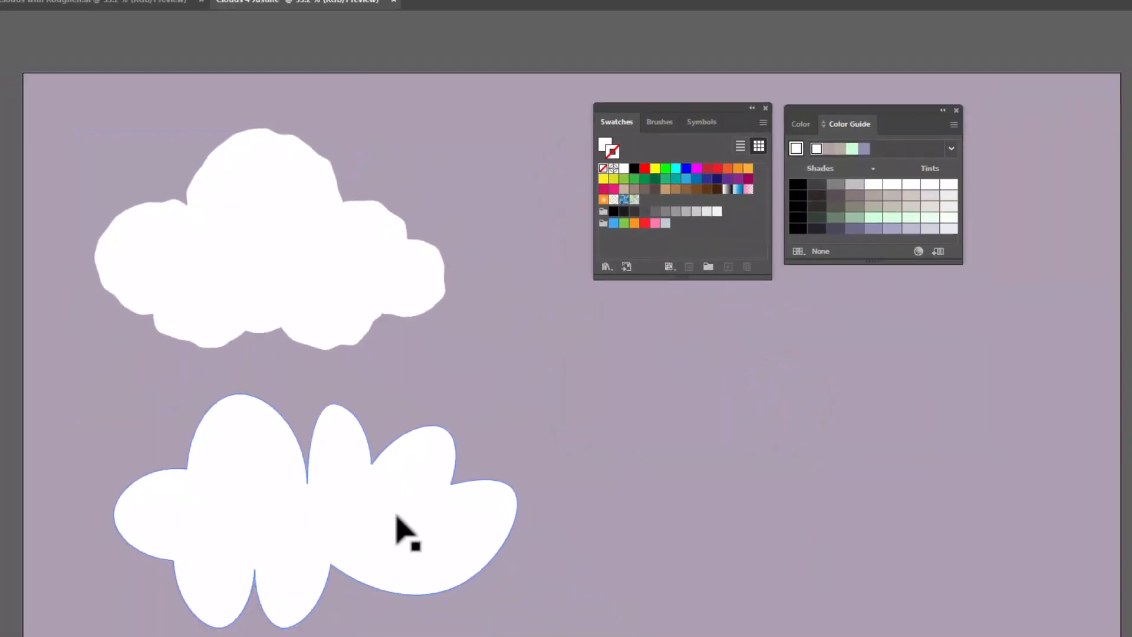
Start a Roughen effect on the lower cloud with Smooth points
{"action": "left_click", "coordinate": [478, 635]}
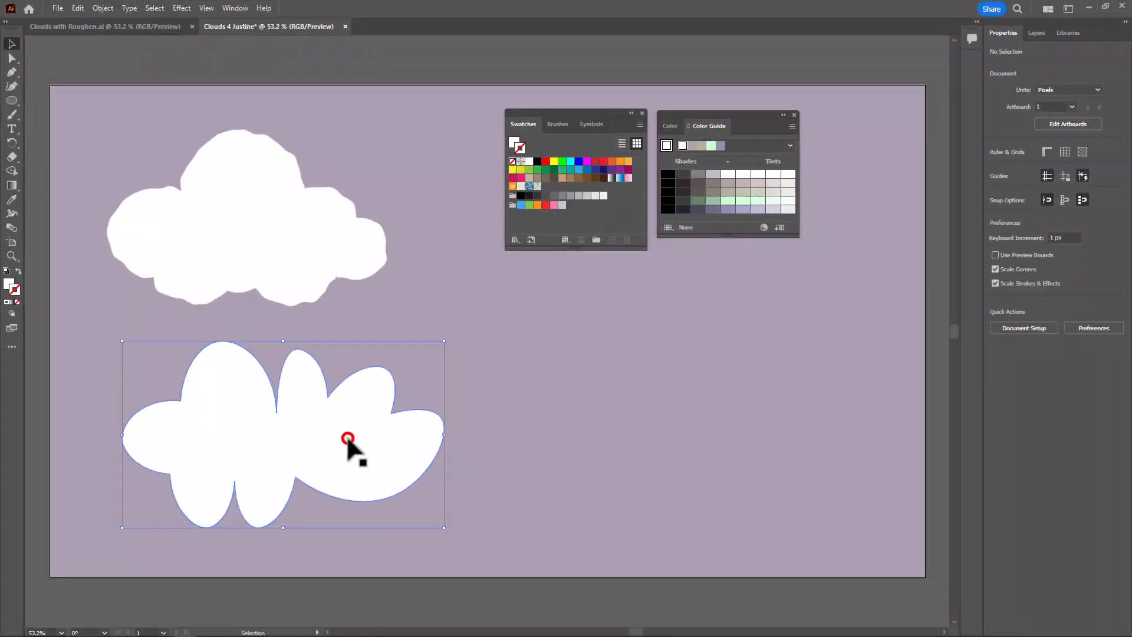
{"action": "left_click", "coordinate": [182, 8]}
{"action": "mouse_move", "coordinate": [254, 171]}
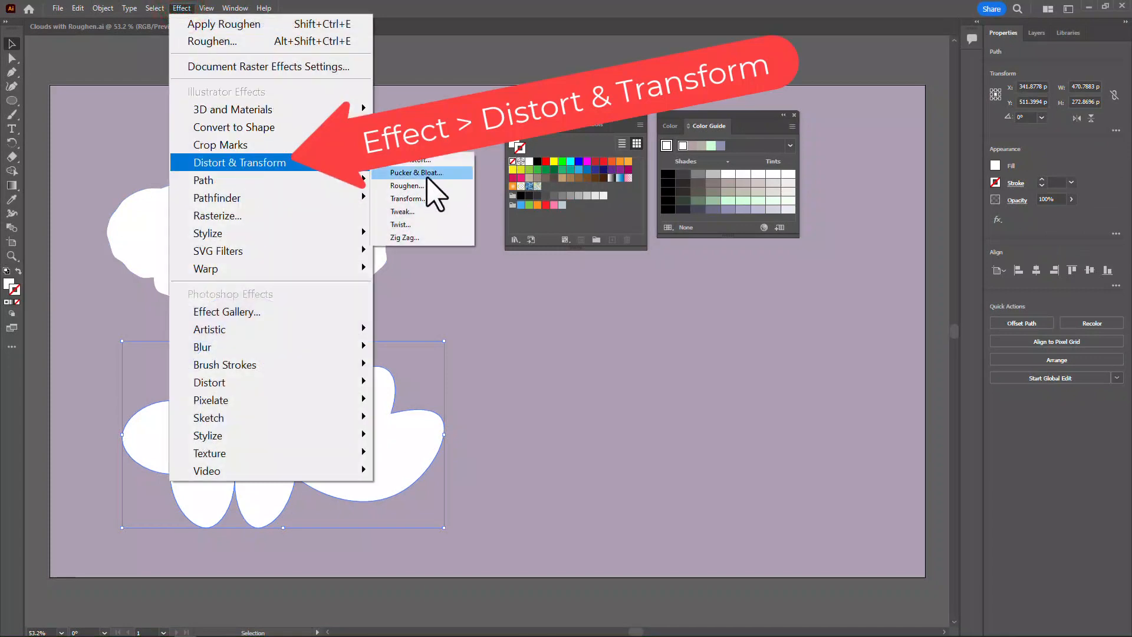
{"action": "left_click", "coordinate": [415, 185]}
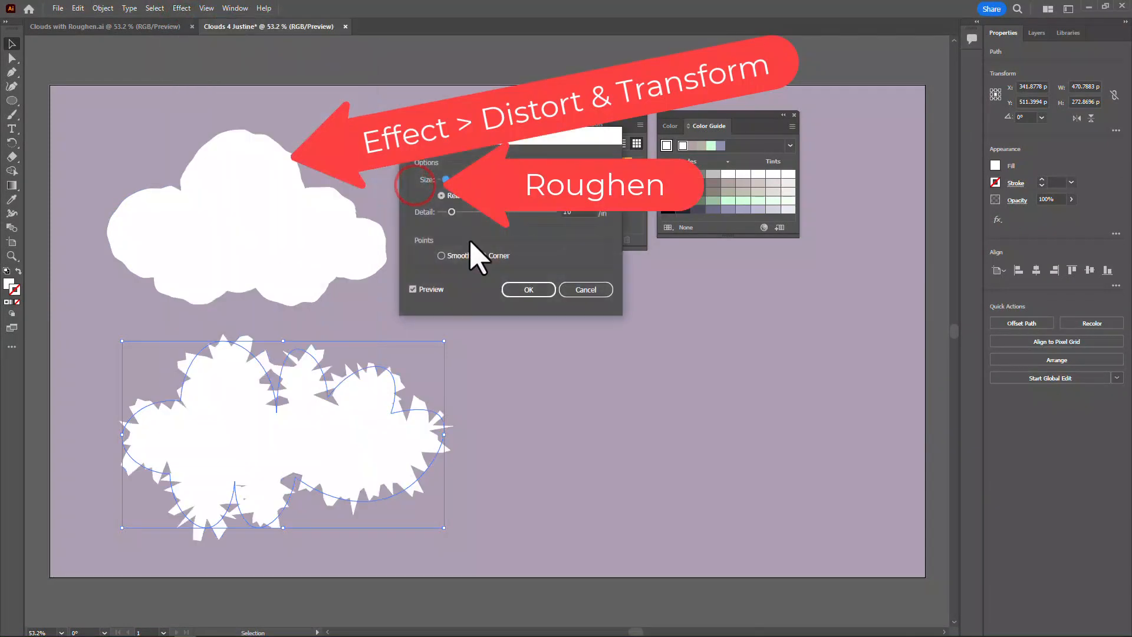
{"action": "left_click", "coordinate": [441, 255]}
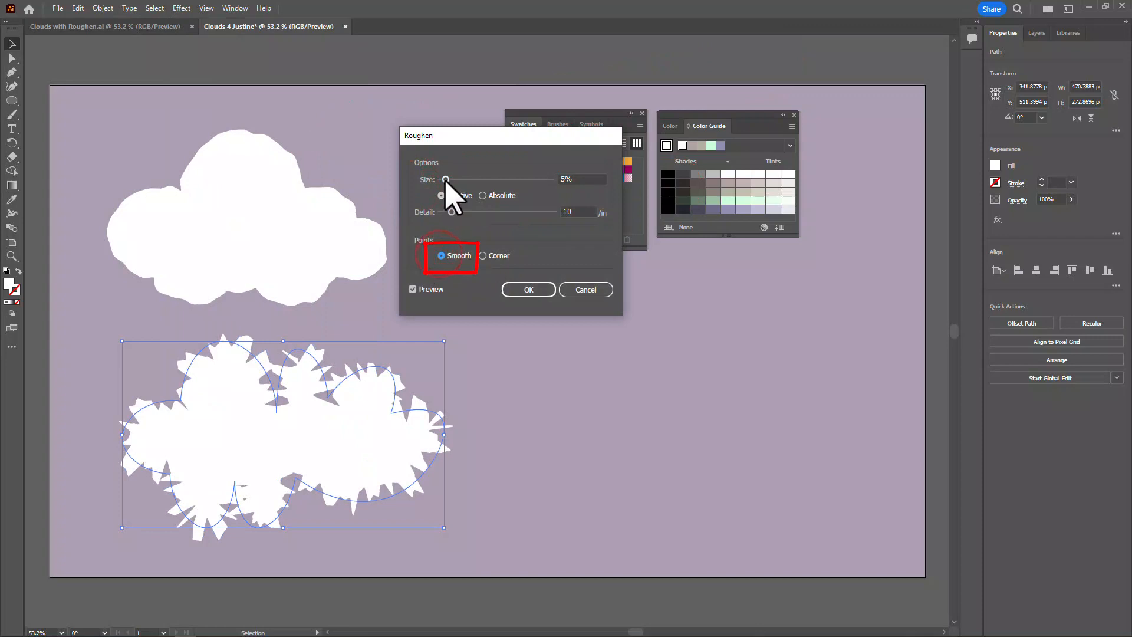
Set the lower cloud's Roughen size to 3% and detail to 7/in, and apply the effect
{"action": "left_click", "coordinate": [438, 179]}
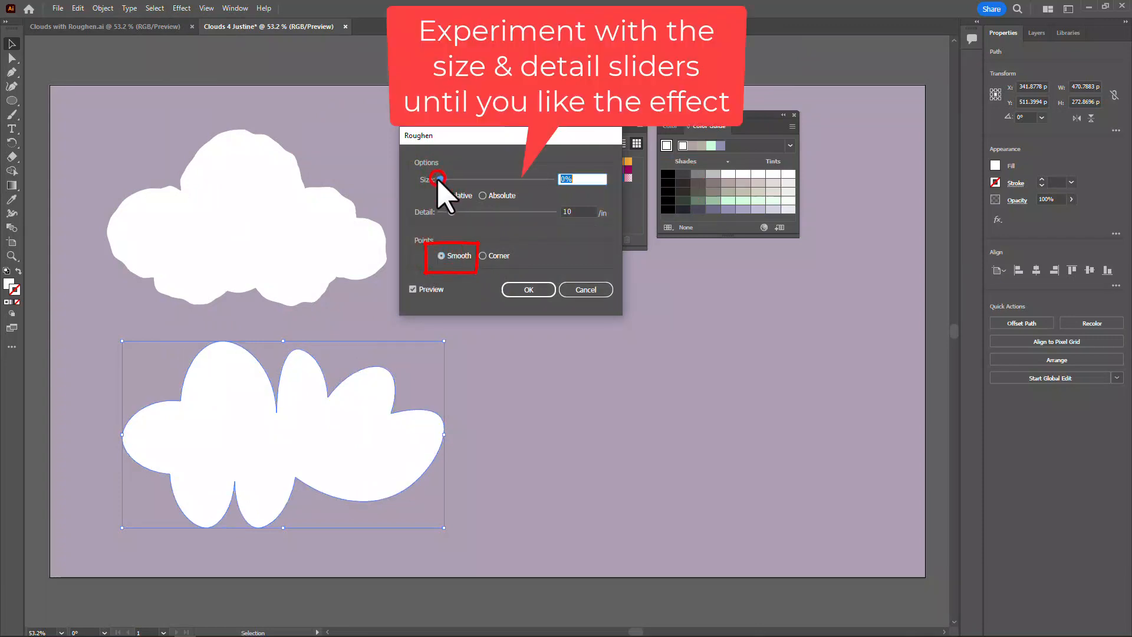
{"action": "left_click", "coordinate": [449, 211]}
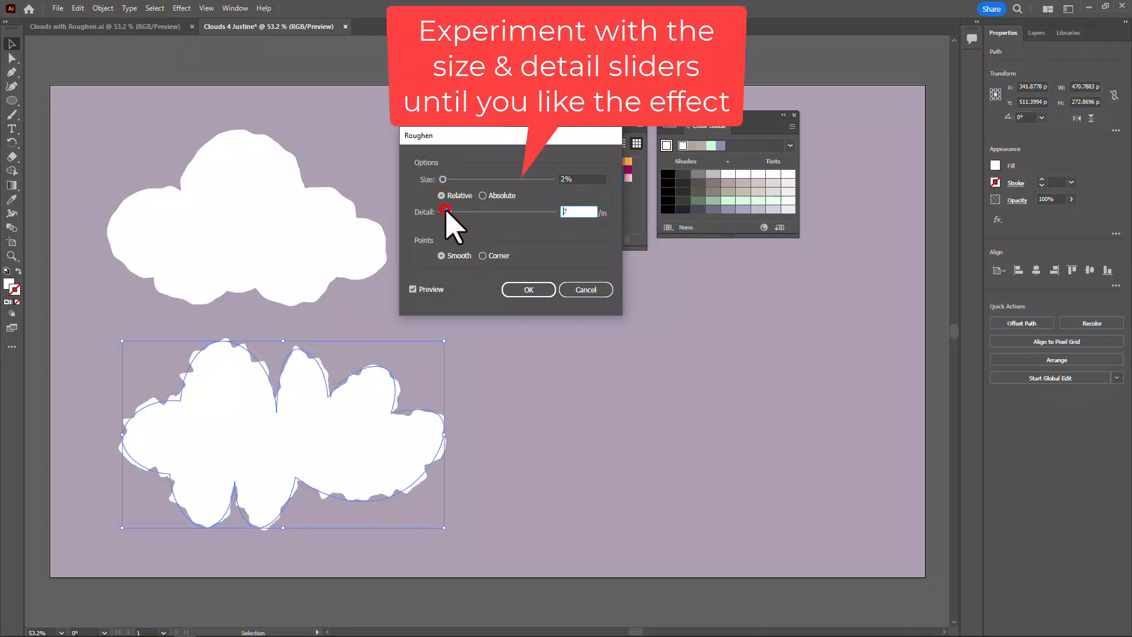
{"action": "left_click", "coordinate": [443, 179]}
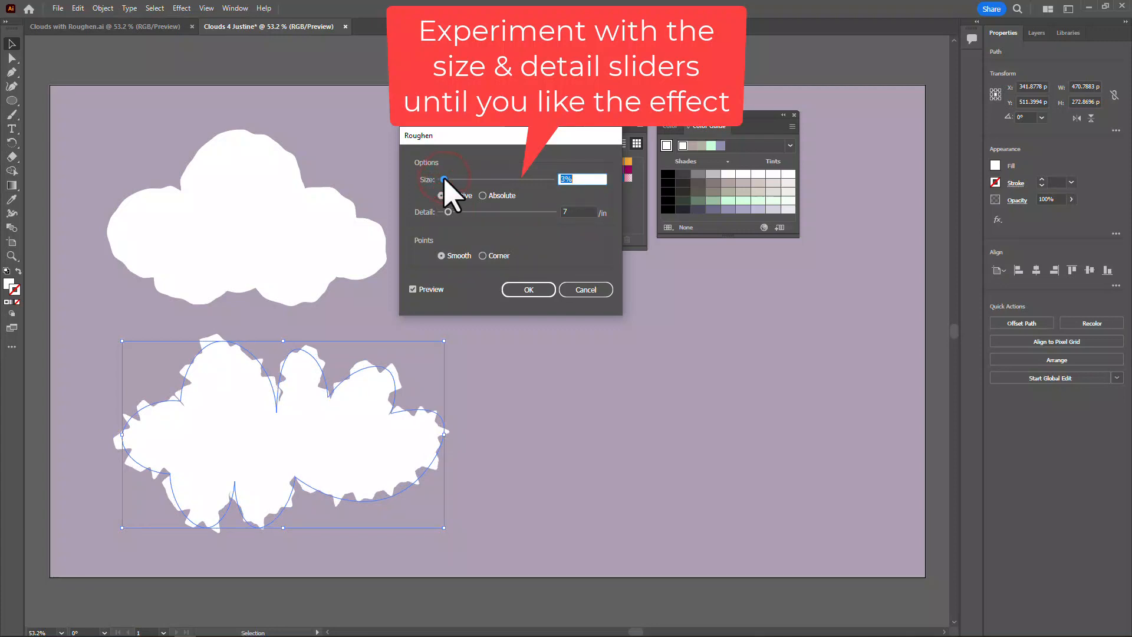
{"action": "left_click", "coordinate": [541, 290]}
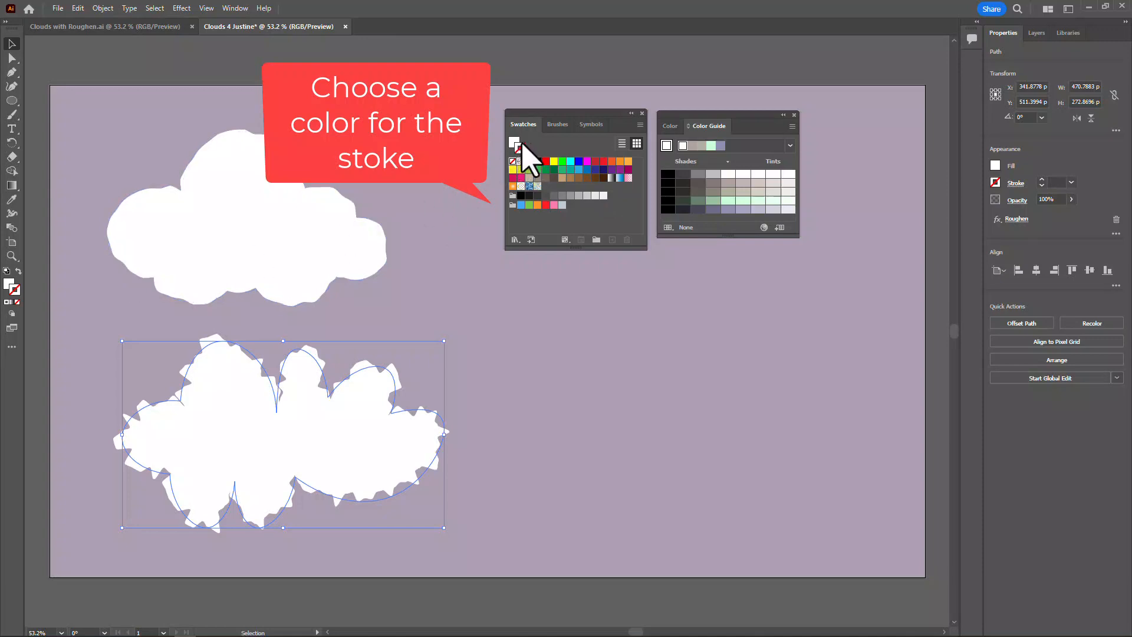
Give the lower cloud a blue stroke (R=41 G=171 B=226) and open the Artistic_ChalkCharcoalPencil brush library
{"action": "left_click", "coordinate": [578, 170]}
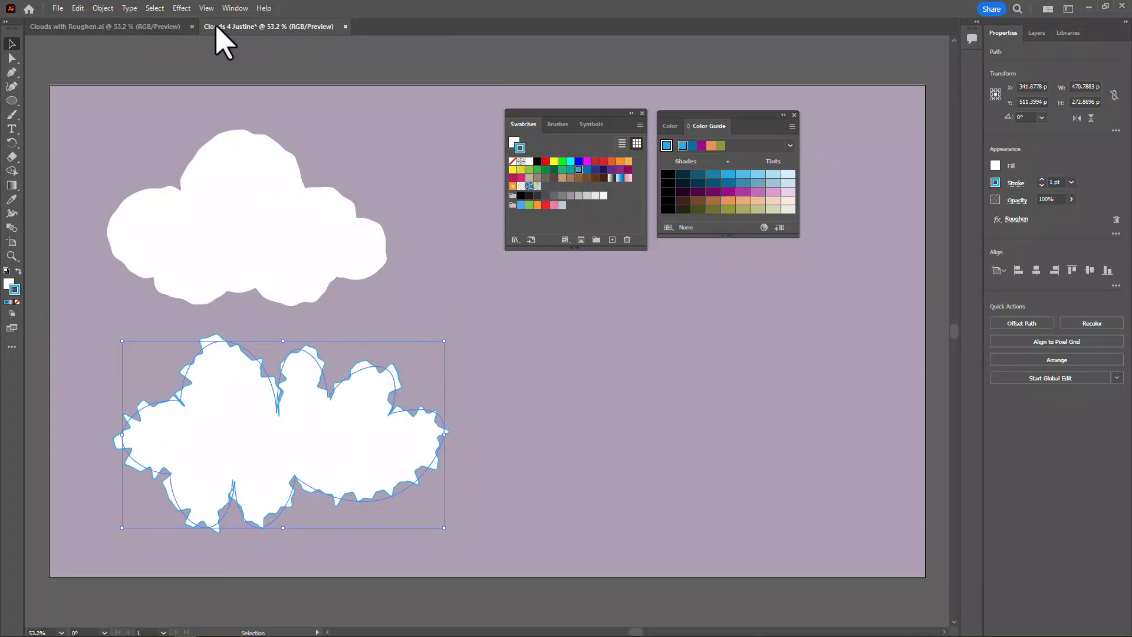
{"action": "left_click", "coordinate": [242, 10]}
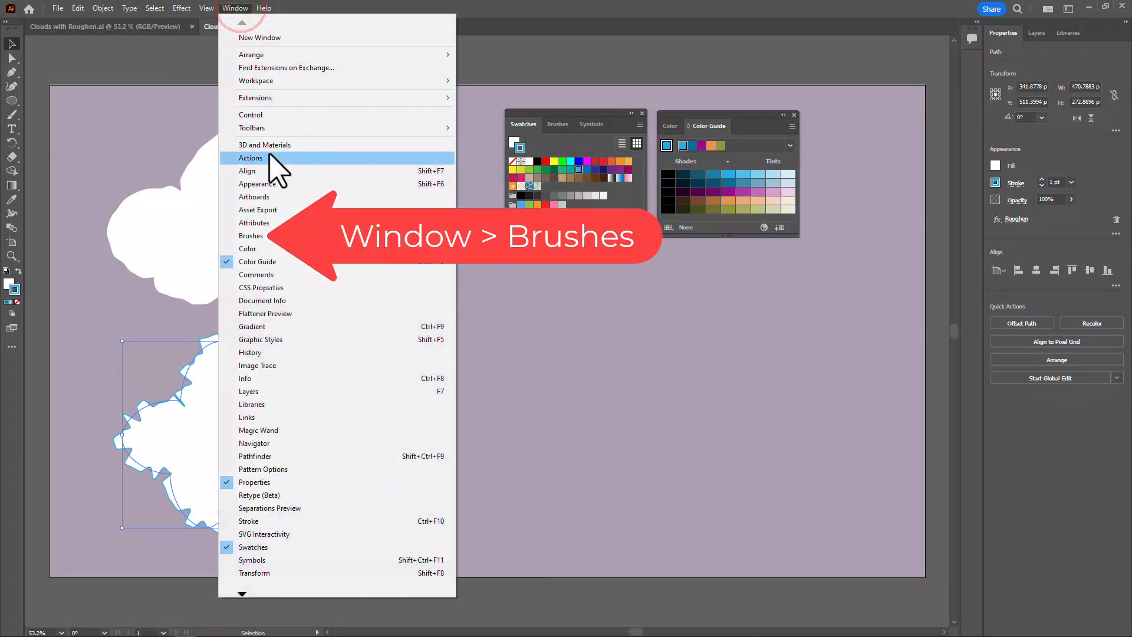
{"action": "left_click", "coordinate": [277, 236]}
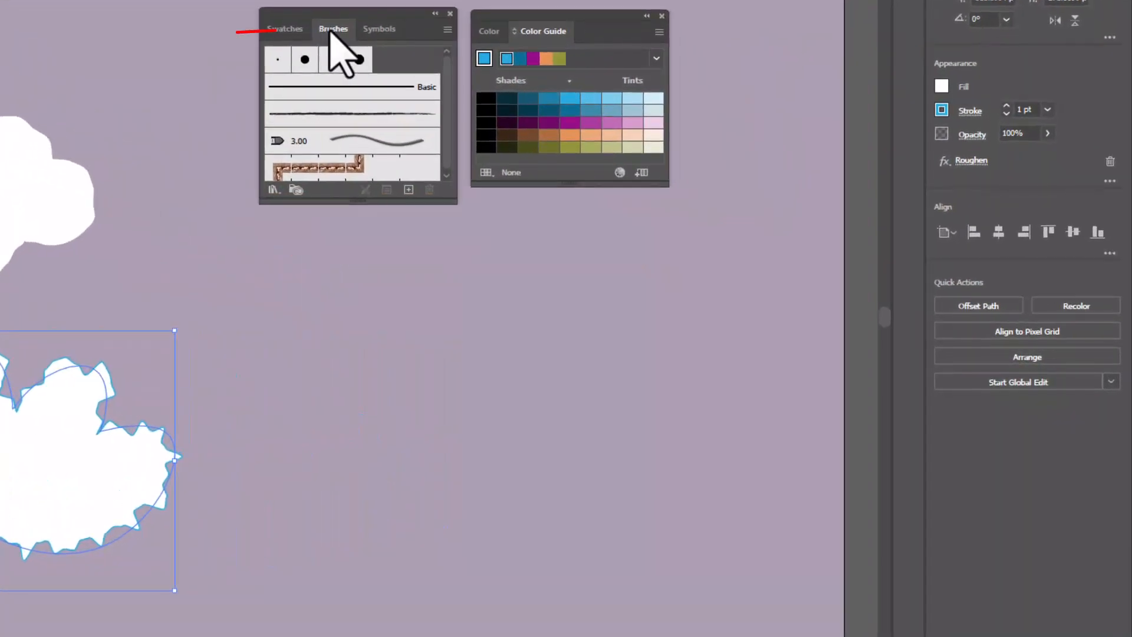
{"action": "left_click", "coordinate": [447, 29]}
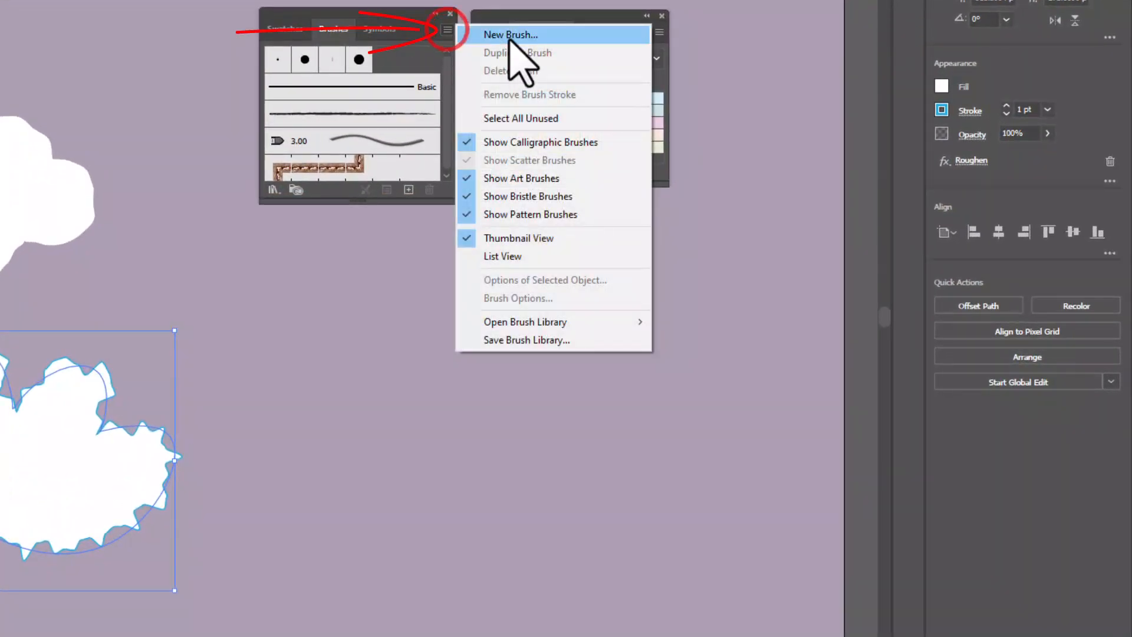
{"action": "mouse_move", "coordinate": [602, 323]}
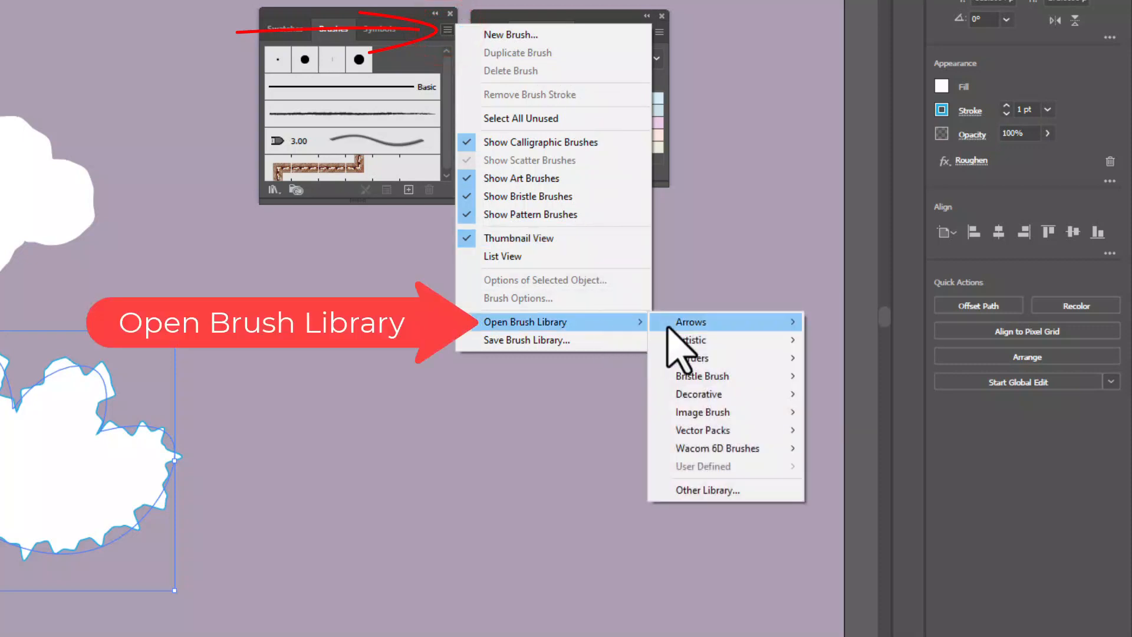
{"action": "mouse_move", "coordinate": [702, 341]}
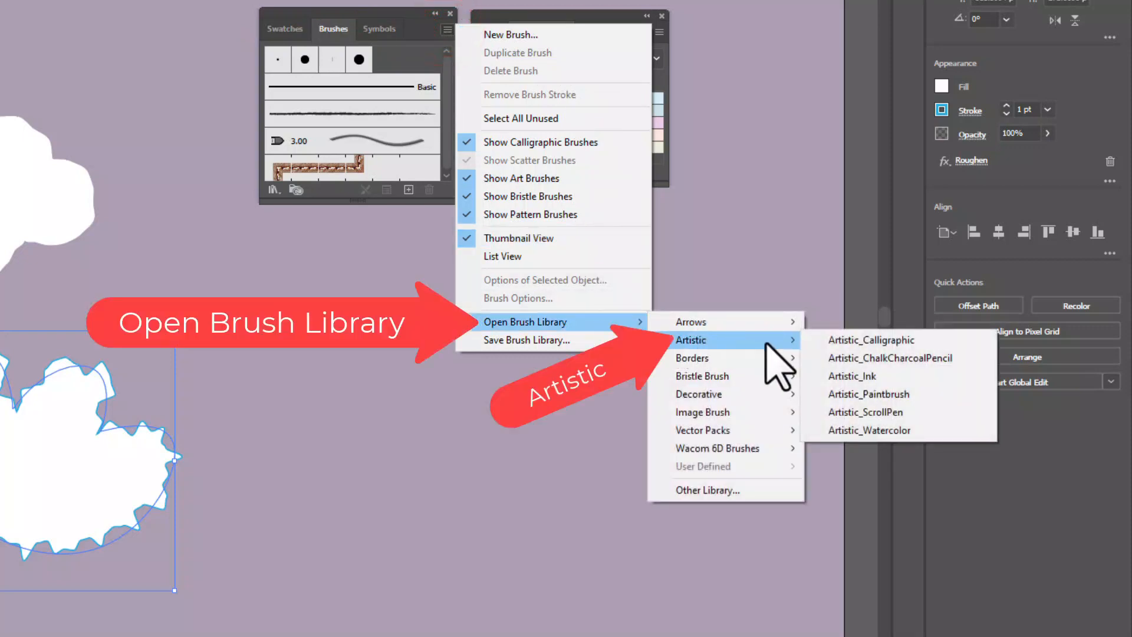
{"action": "left_click", "coordinate": [884, 358]}
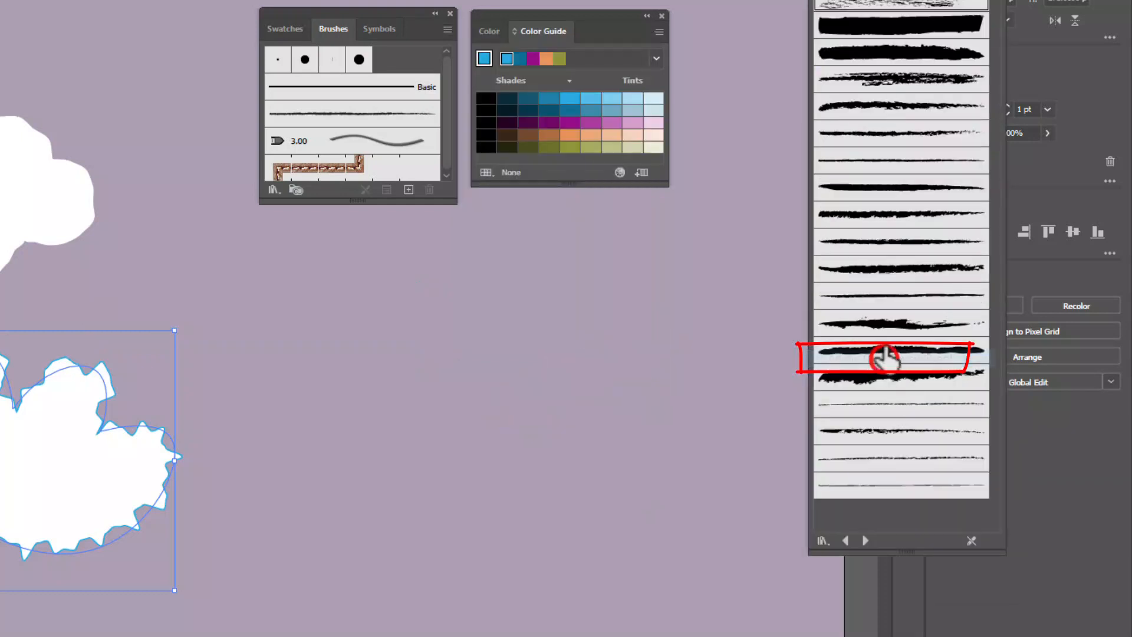
Open the Artistic_Watercolor brush library as well
{"action": "left_click", "coordinate": [448, 30]}
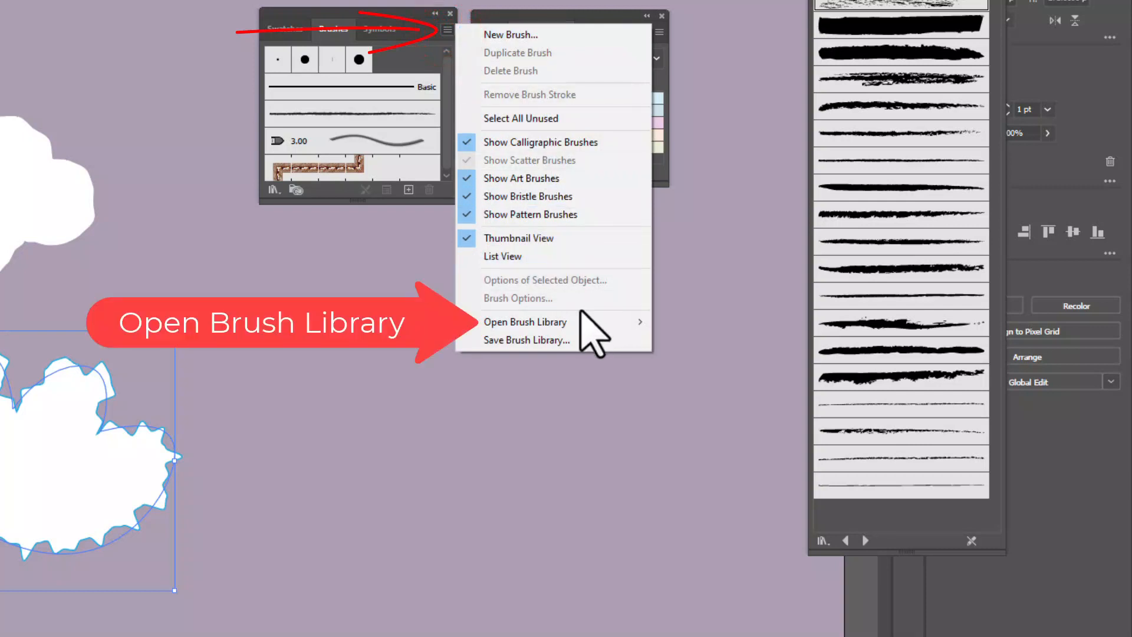
{"action": "mouse_move", "coordinate": [646, 323]}
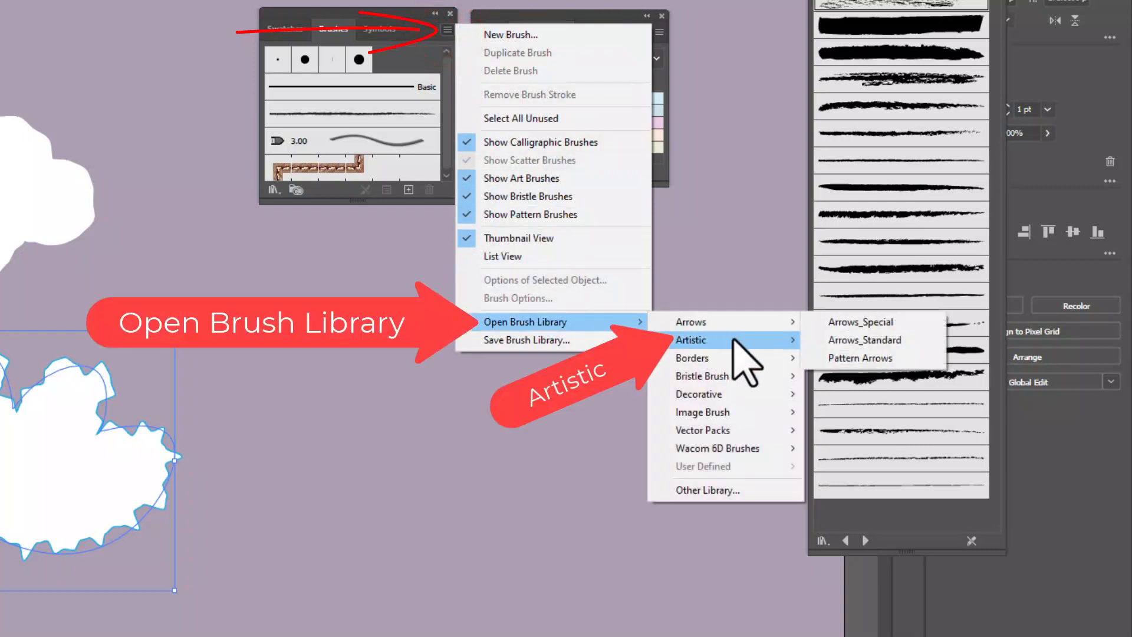
{"action": "mouse_move", "coordinate": [737, 340]}
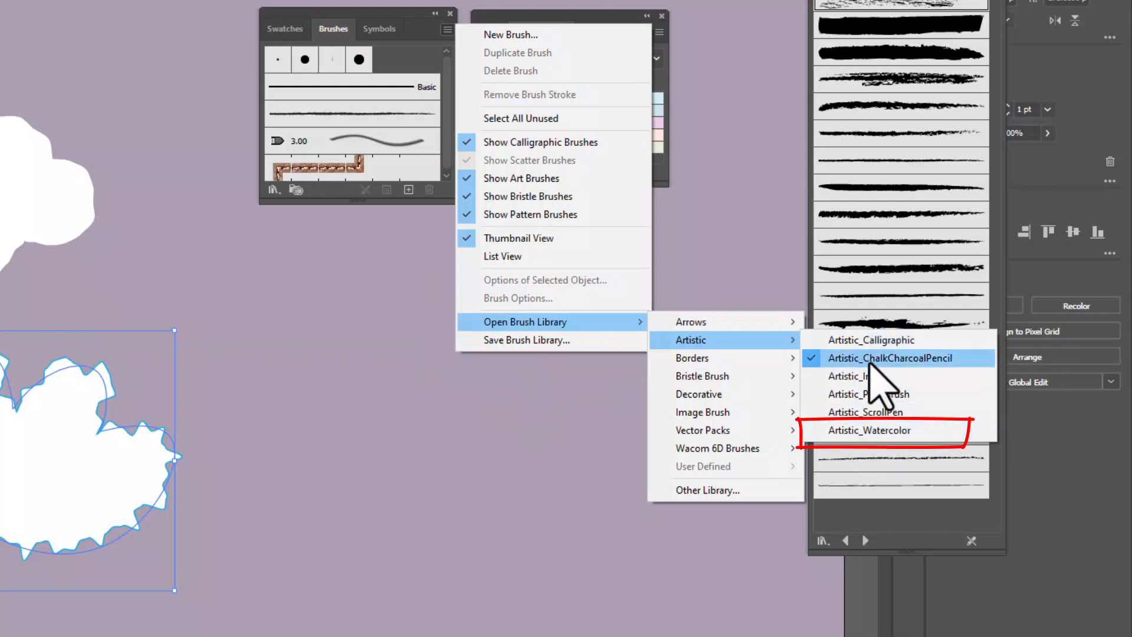
{"action": "left_click", "coordinate": [870, 430]}
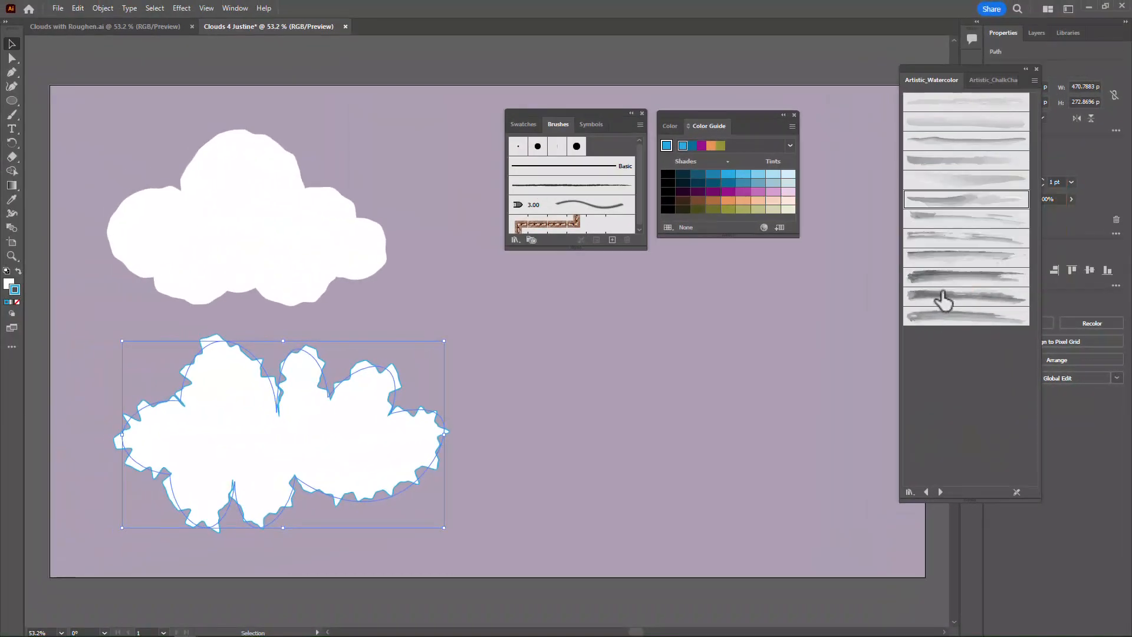
Apply a dark watercolor brush, third from the end of the library, to the lower cloud's outline and recolour the stroke pale blue
{"action": "left_click", "coordinate": [947, 277]}
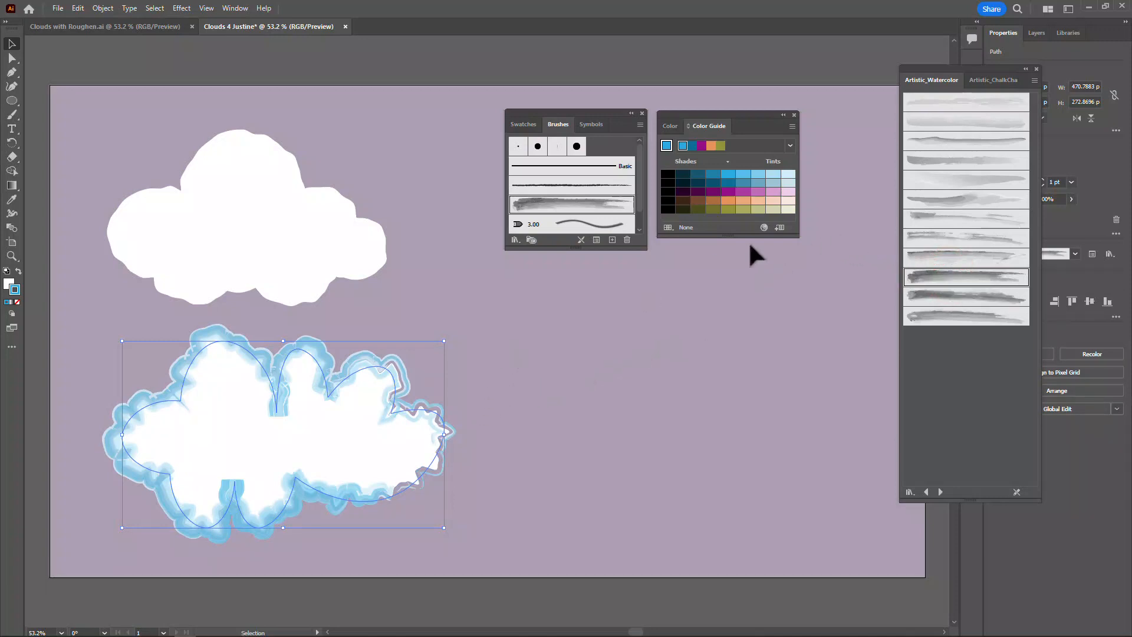
{"action": "left_click", "coordinate": [773, 175]}
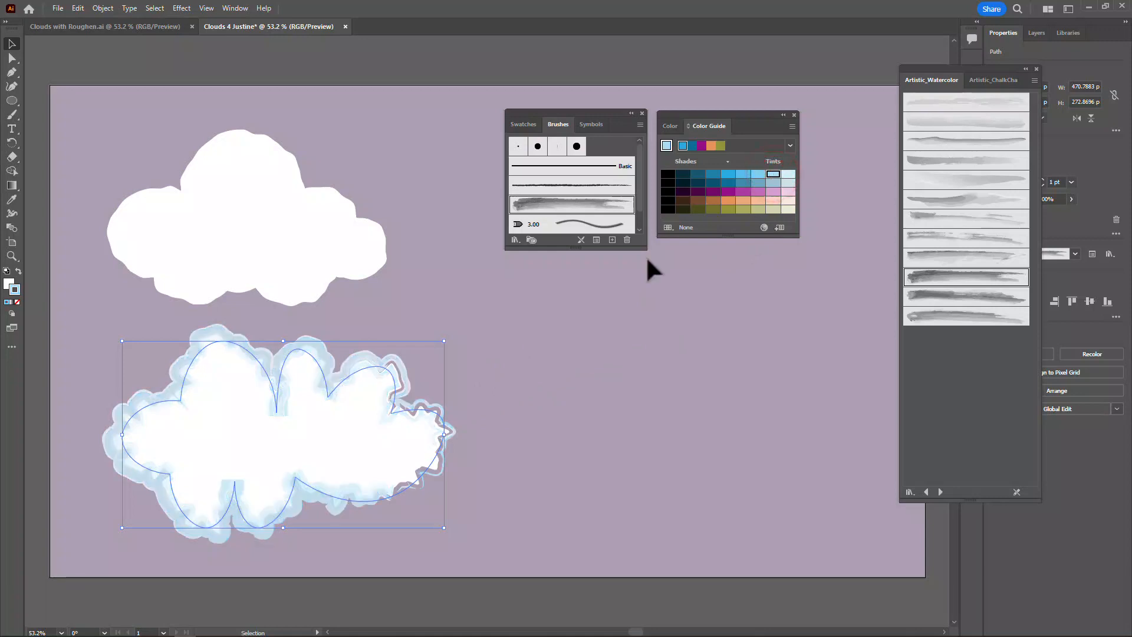
{"action": "left_click", "coordinate": [500, 354]}
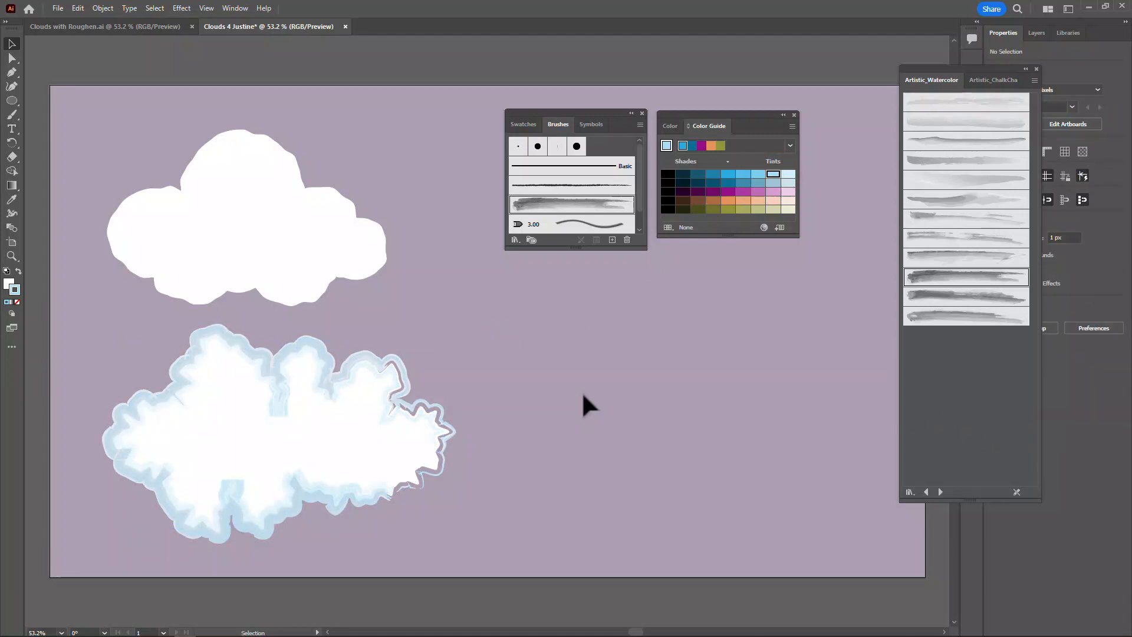
Give the upper cloud a light pink stroke and apply the first brush of the Artistic_ChalkCharcoalPencil library to its outline
{"action": "left_click", "coordinate": [242, 203]}
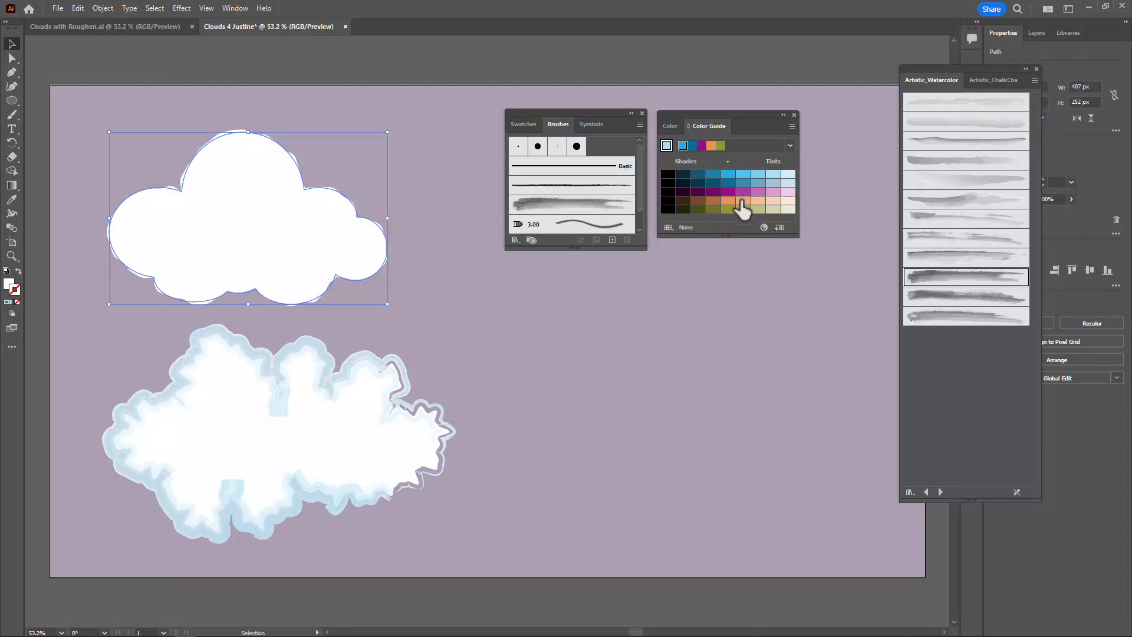
{"action": "left_click", "coordinate": [772, 192]}
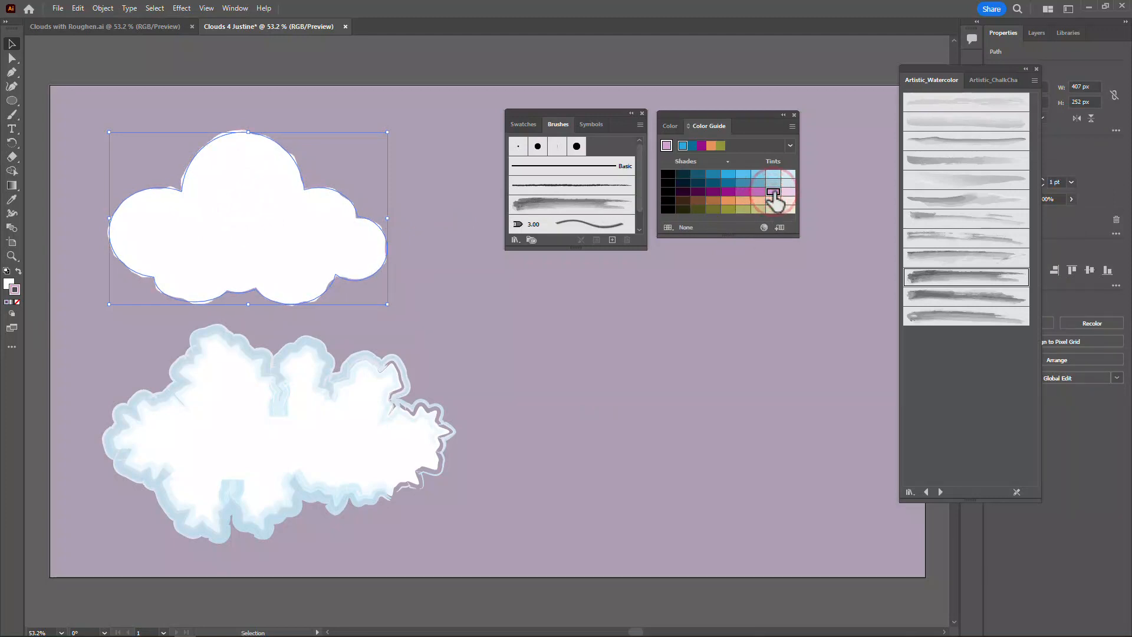
{"action": "left_click", "coordinate": [985, 80]}
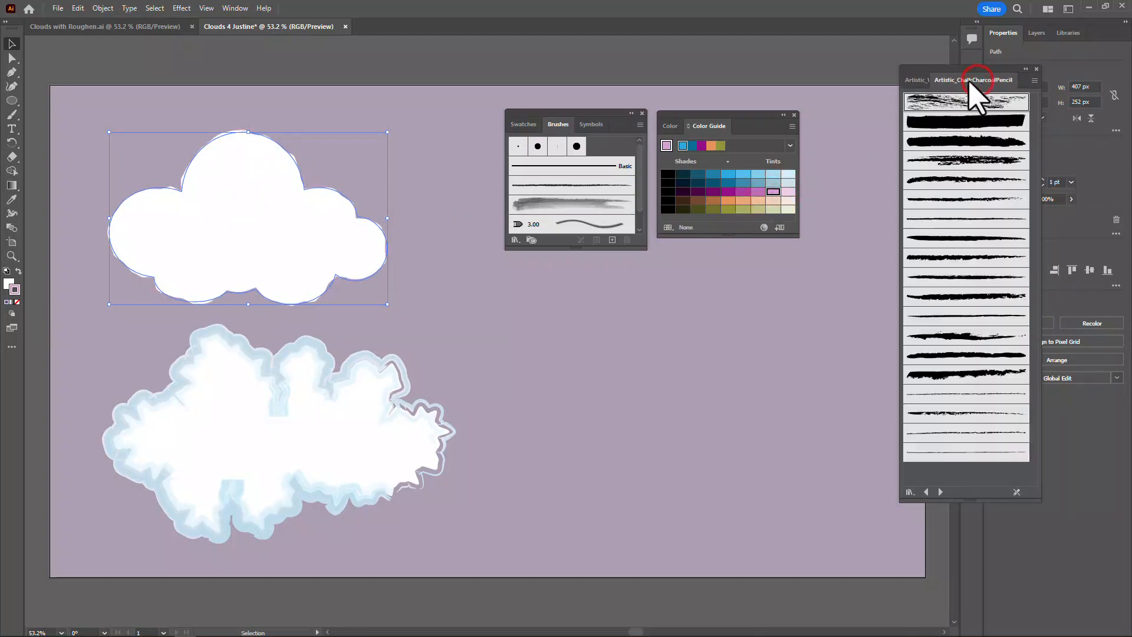
{"action": "left_click", "coordinate": [949, 100]}
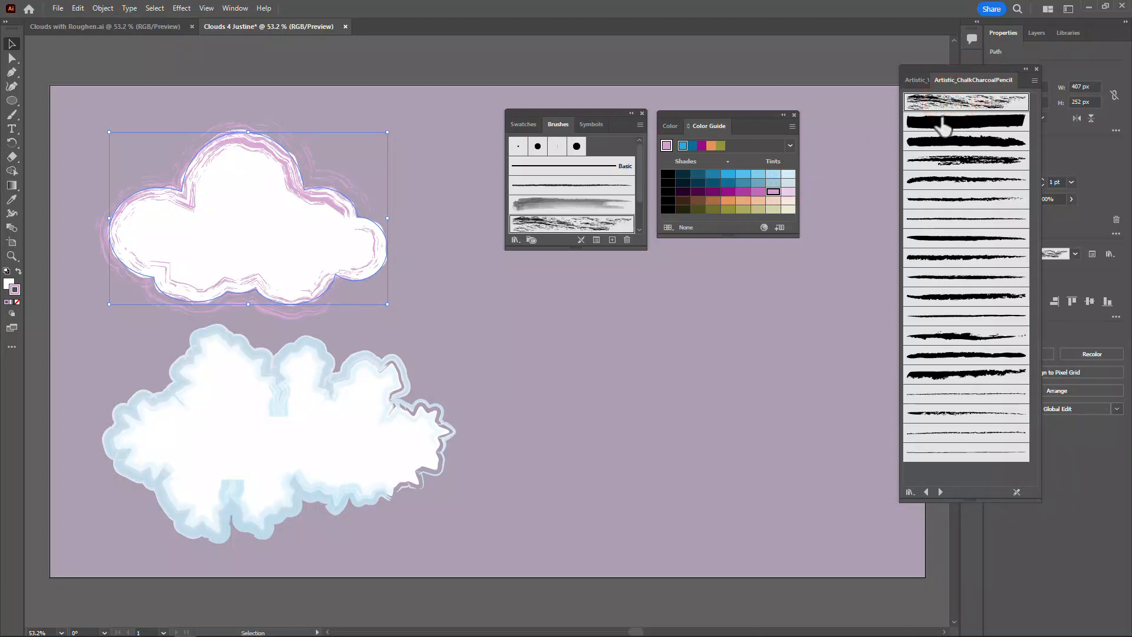
Uncover the stroke settings by moving the brush library aside, try a 3 pt outline on the upper cloud, and settle on 0.75 pt
{"action": "left_click_drag", "start_coordinate": [947, 81], "coordinate": [861, 147]}
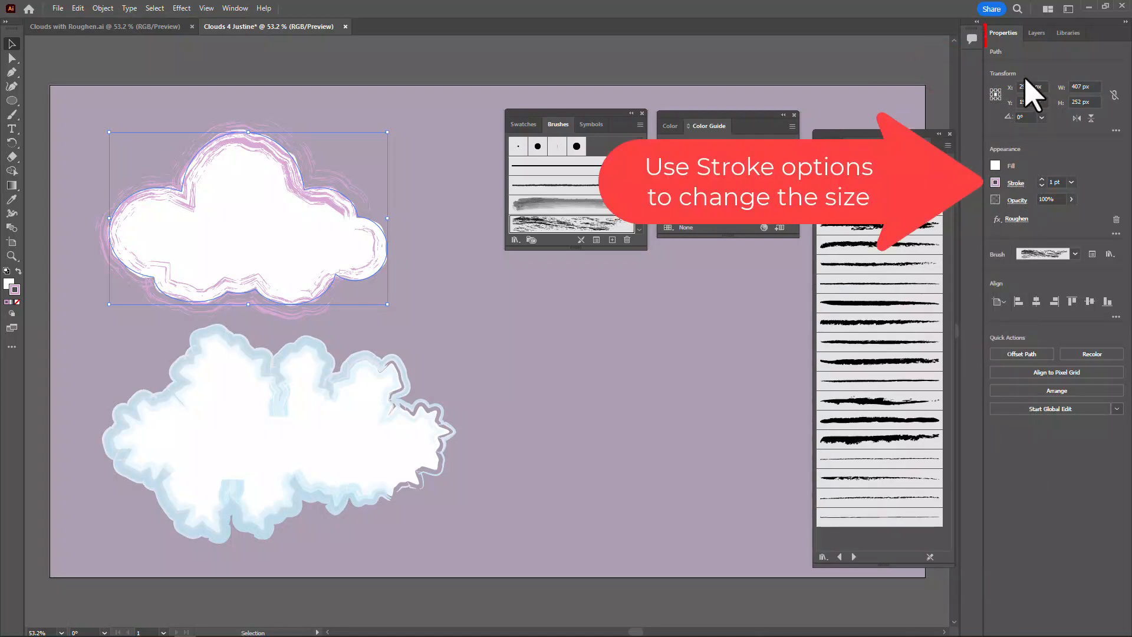
{"action": "left_click", "coordinate": [1042, 180]}
{"action": "left_click", "coordinate": [1042, 179]}
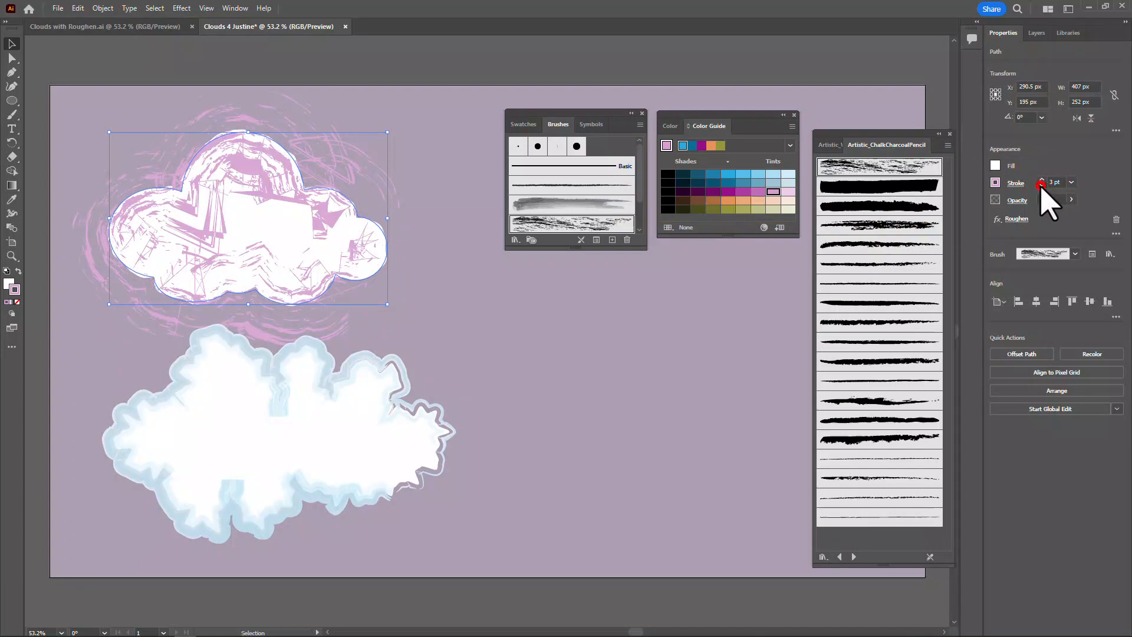
{"action": "left_click", "coordinate": [1042, 185]}
{"action": "left_click", "coordinate": [1041, 186]}
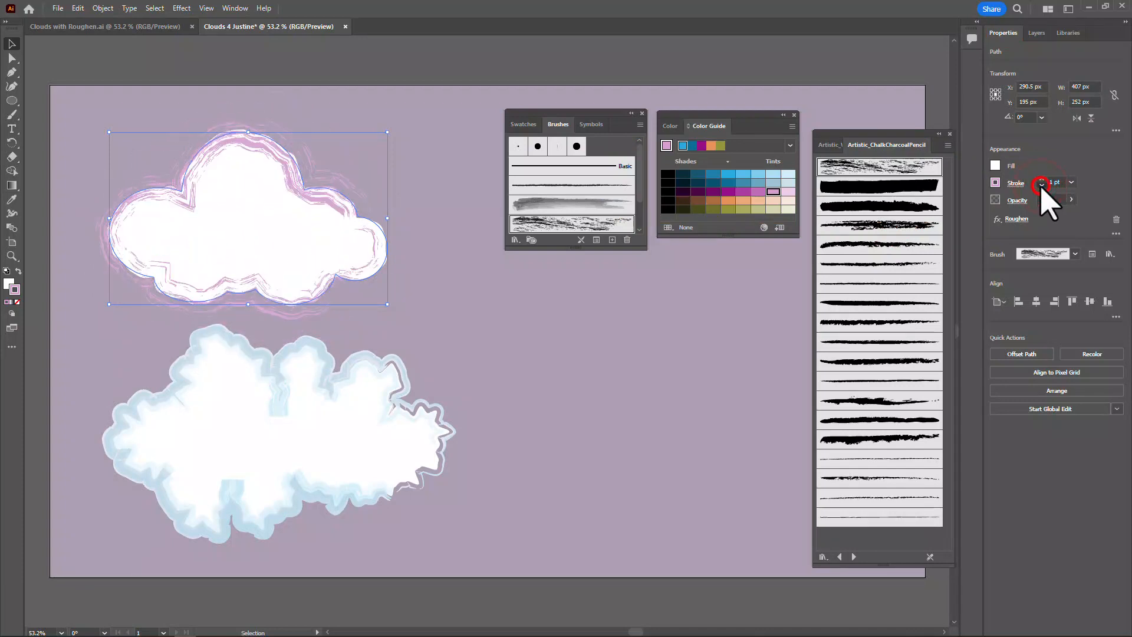
{"action": "left_click", "coordinate": [1042, 185]}
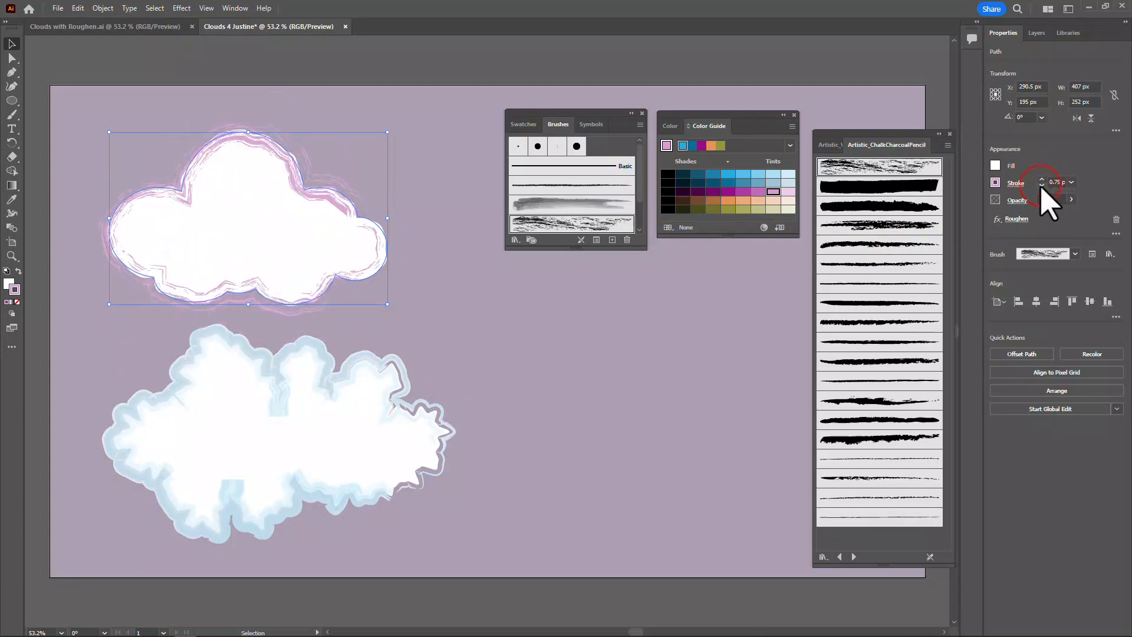
Try other charcoal brushes on the upper cloud's outline and apply the thick ragged one, fifth from the end of the library
{"action": "left_click", "coordinate": [872, 362]}
{"action": "left_click", "coordinate": [876, 401]}
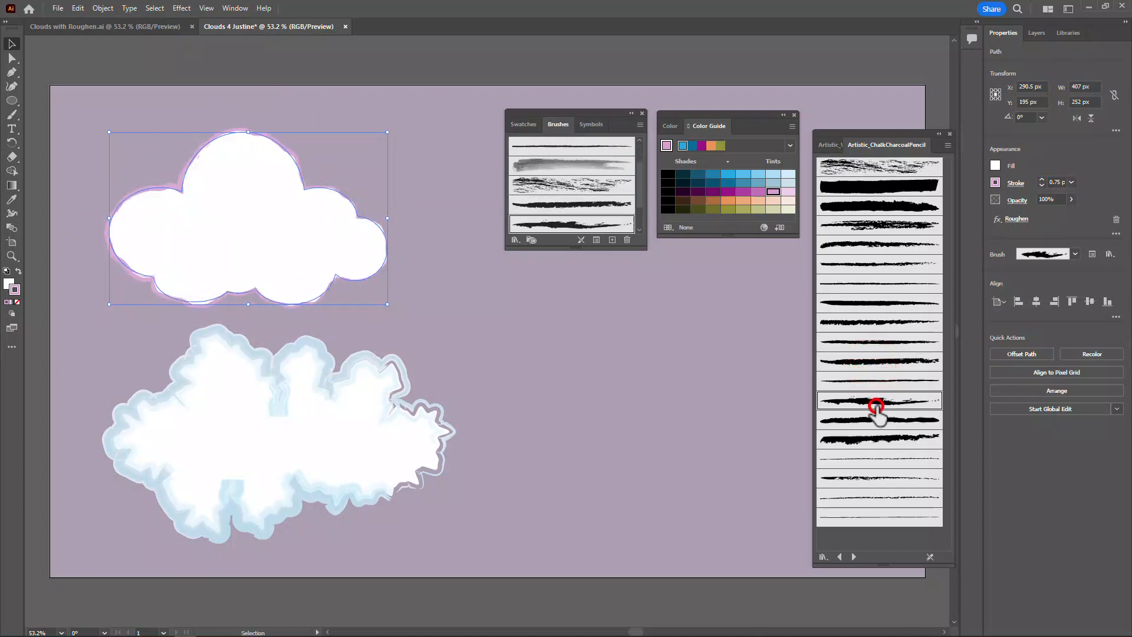
{"action": "left_click", "coordinate": [877, 441]}
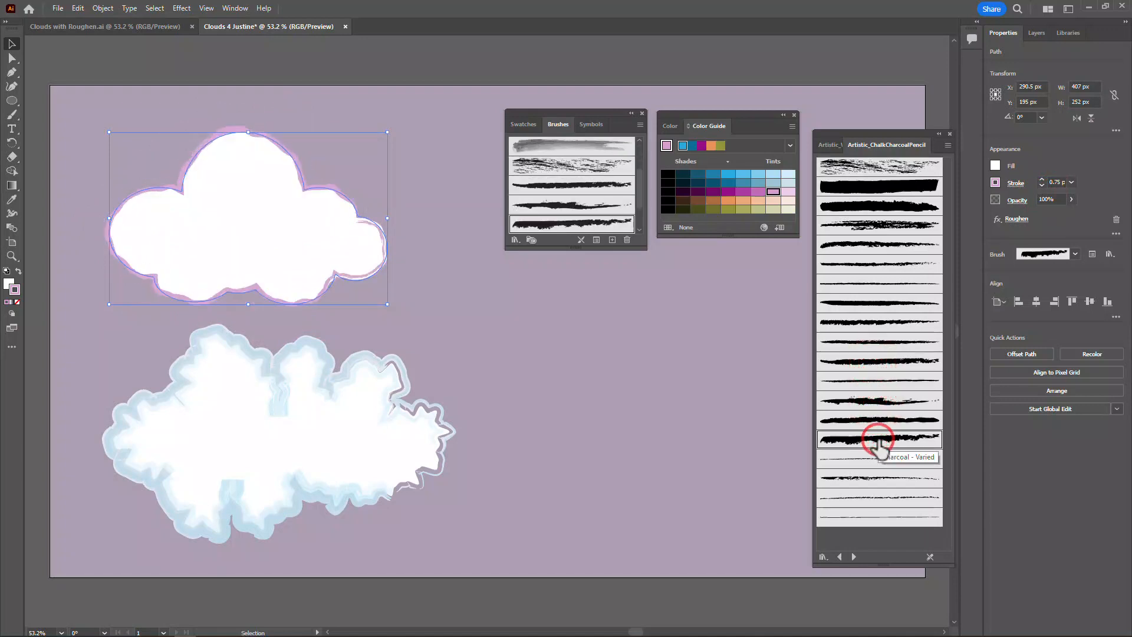
Try a 3 pt stroke weight with the ragged charcoal brush and return the outline to 0.75 pt
{"action": "left_click", "coordinate": [1041, 178]}
{"action": "left_click", "coordinate": [1042, 178]}
{"action": "left_click", "coordinate": [1042, 179]}
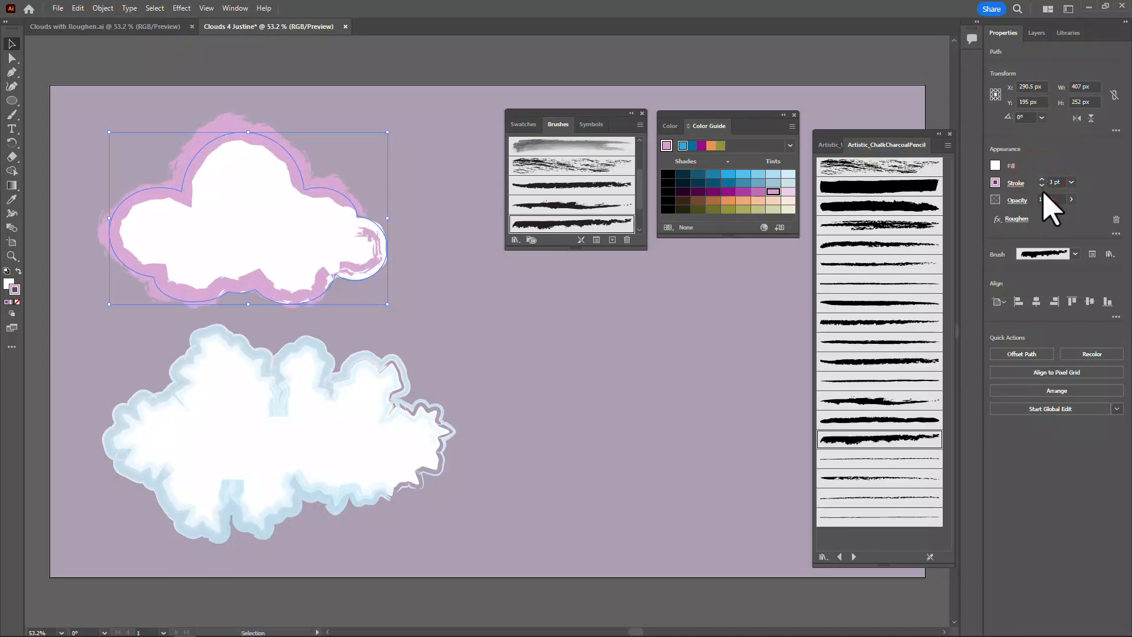
{"action": "left_click", "coordinate": [1041, 185]}
{"action": "left_click", "coordinate": [1042, 185]}
{"action": "left_click", "coordinate": [1041, 185]}
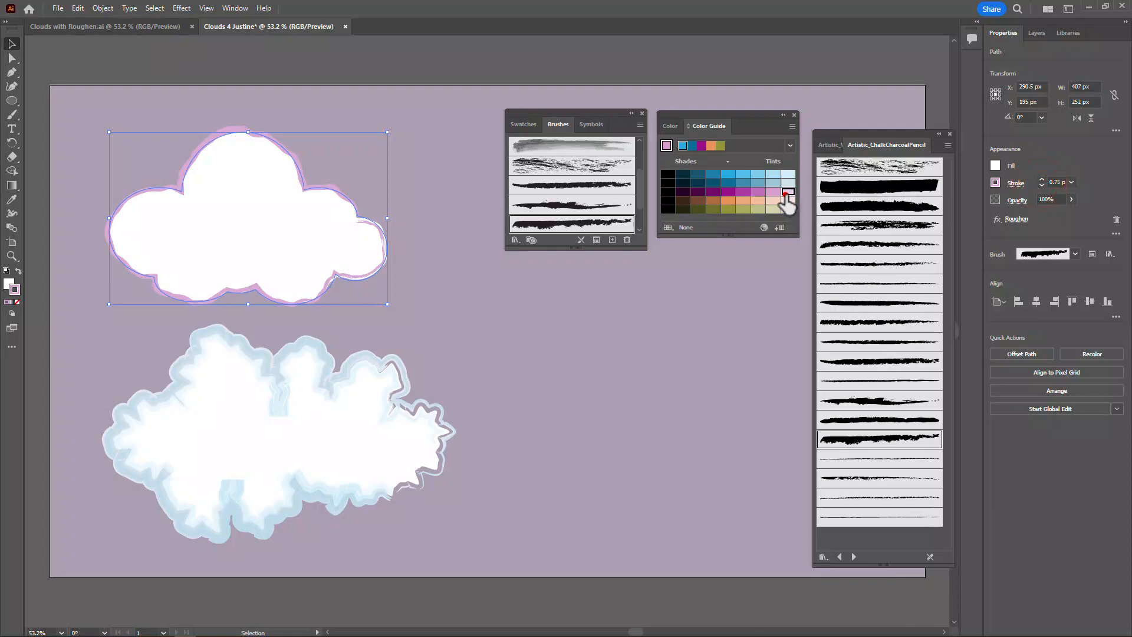
Recolour the upper cloud's stroke with the palest pink tint and deselect the cloud
{"action": "left_click", "coordinate": [787, 192]}
{"action": "left_click", "coordinate": [408, 109]}
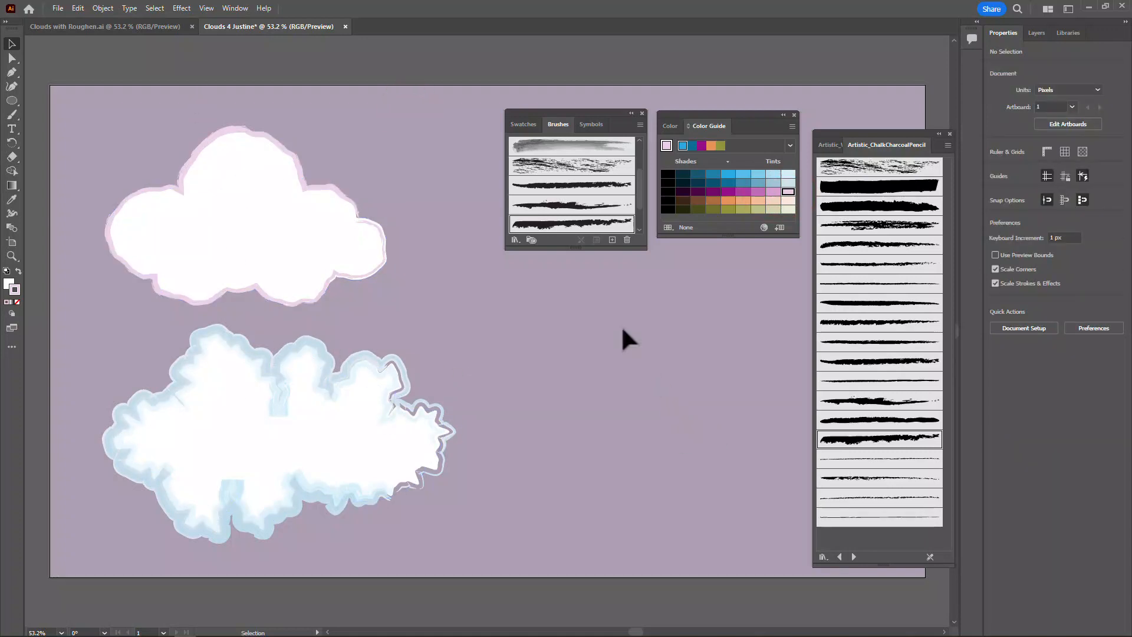
Switch to the Clouds with Roughen.ai document and move the floating brush and colour panels off the artwork to examine its clouds
{"action": "left_click", "coordinate": [131, 29]}
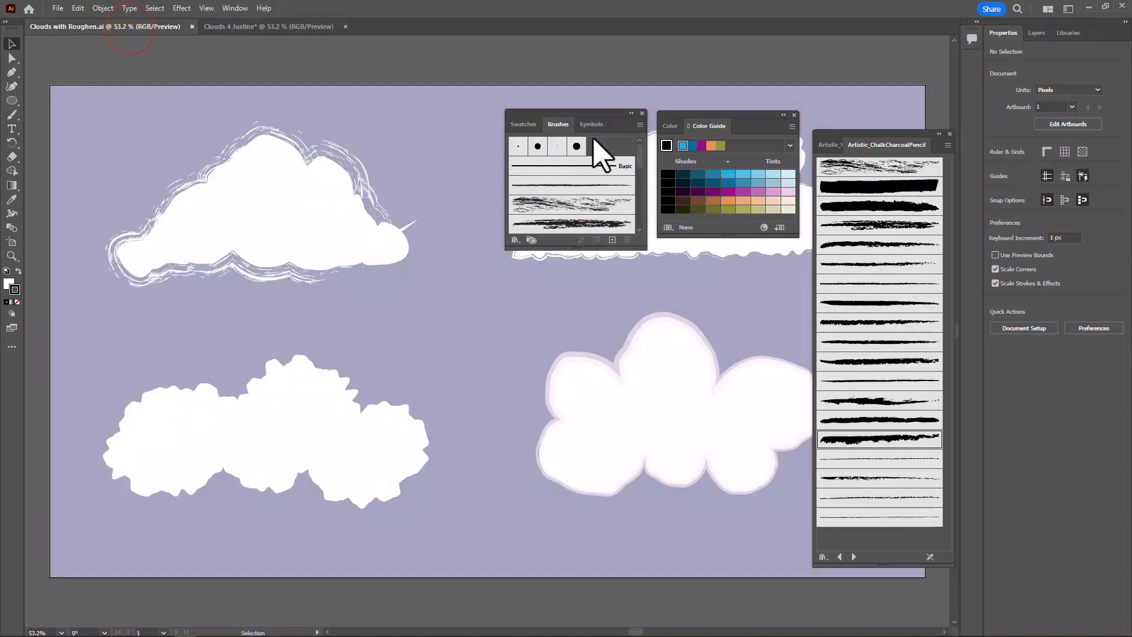
{"action": "mouse_move", "coordinate": [585, 112]}
{"action": "left_mouse_down"}
{"action": "mouse_move", "coordinate": [825, 134]}
{"action": "mouse_move", "coordinate": [1038, 127]}
{"action": "left_mouse_up"}
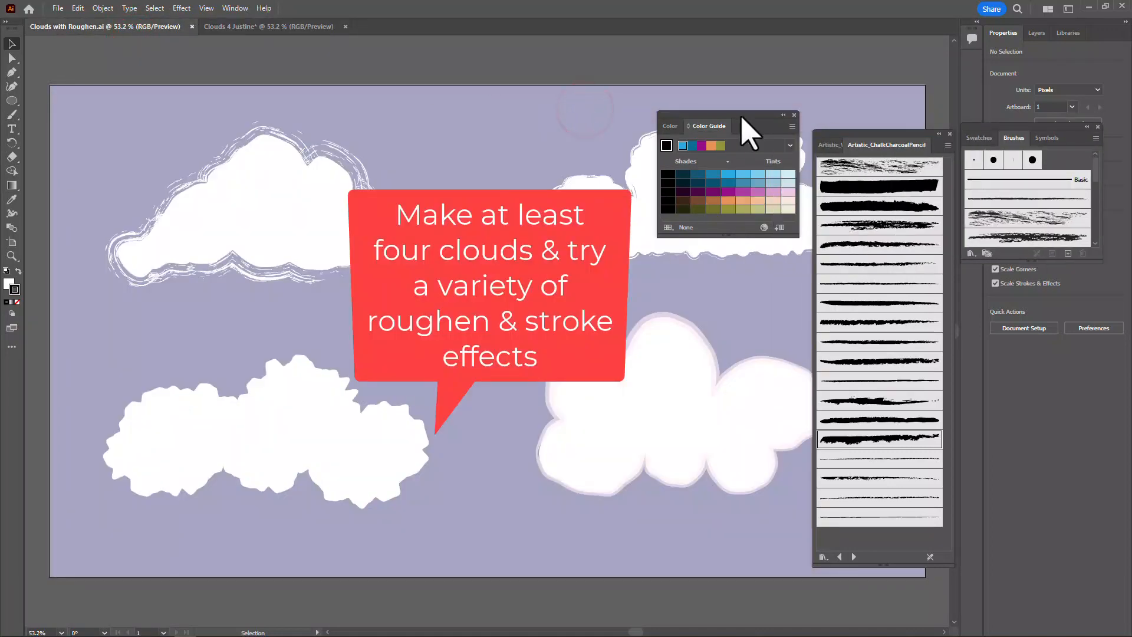
{"action": "left_click_drag", "start_coordinate": [737, 114], "coordinate": [1031, 260]}
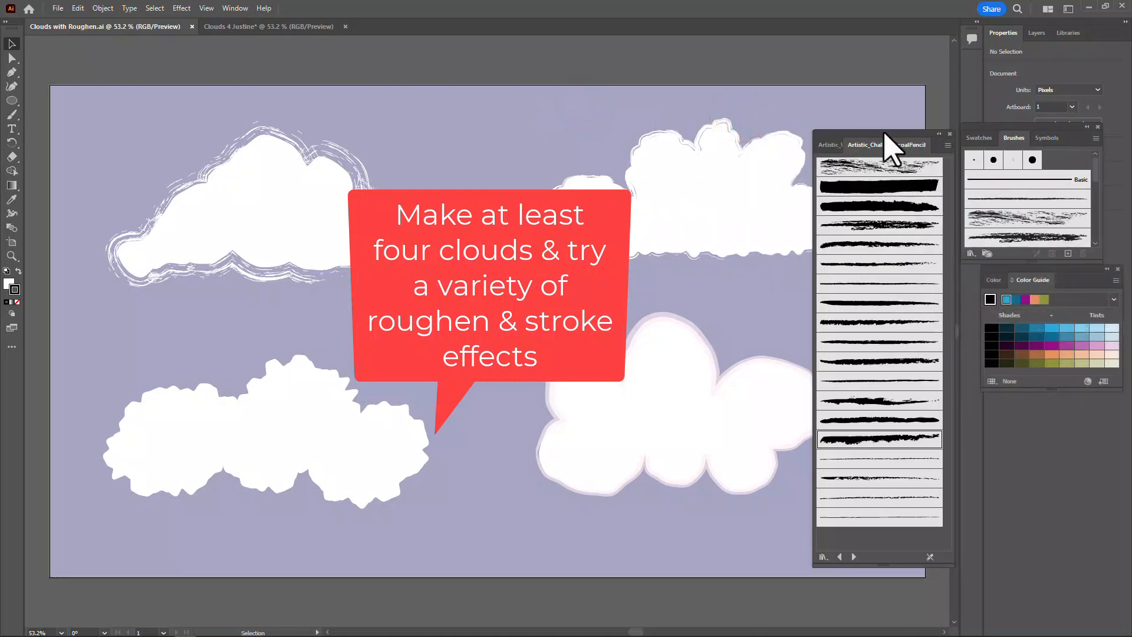
{"action": "left_click_drag", "start_coordinate": [889, 144], "coordinate": [991, 204]}
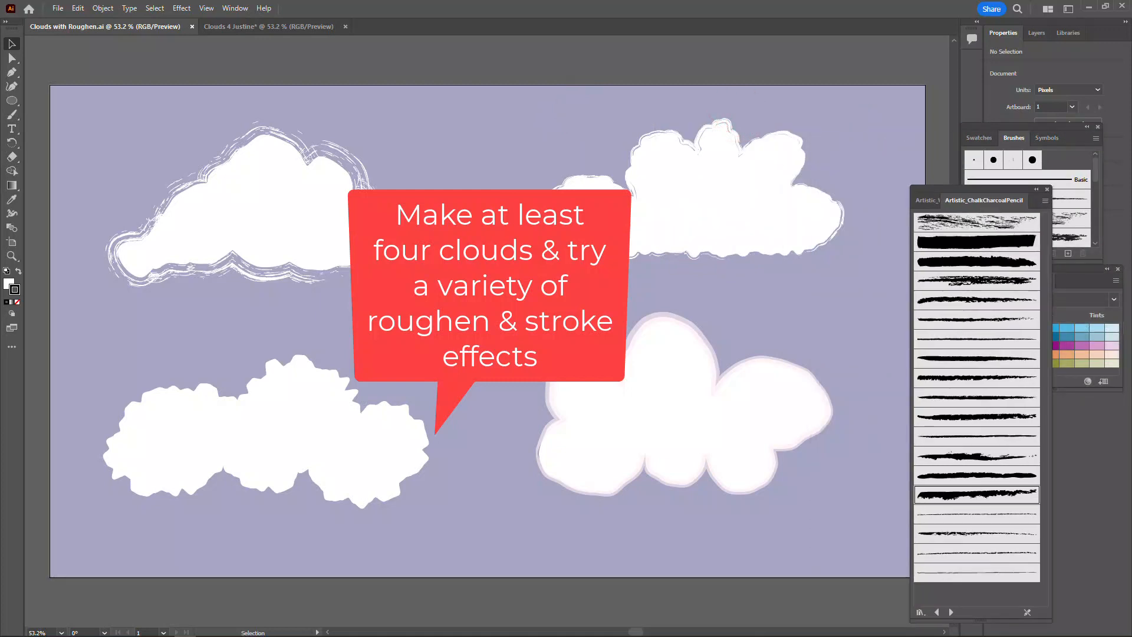